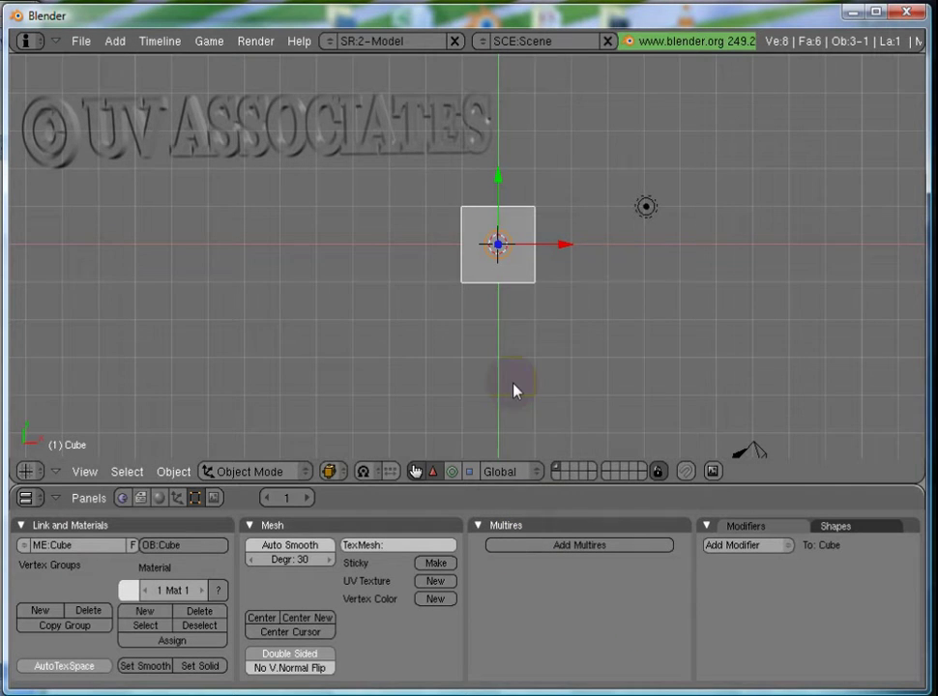
Delete the default cube, undo to restore it, then view it through the scene camera.
scroll(516, 382, up, 3)
middle_drag(552, 368, 460, 385)
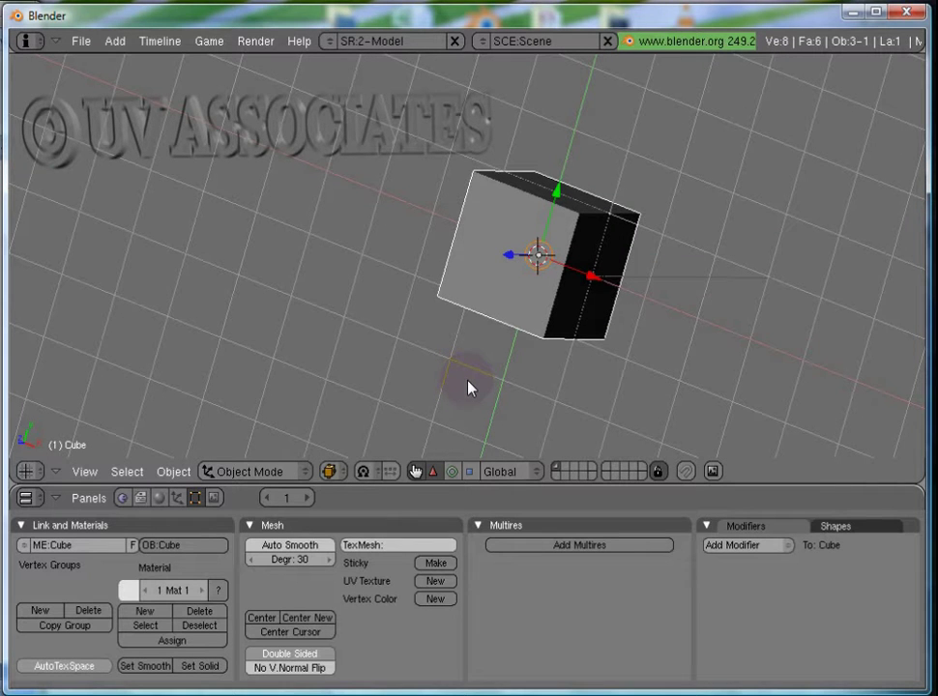
key(x)
key(Return)
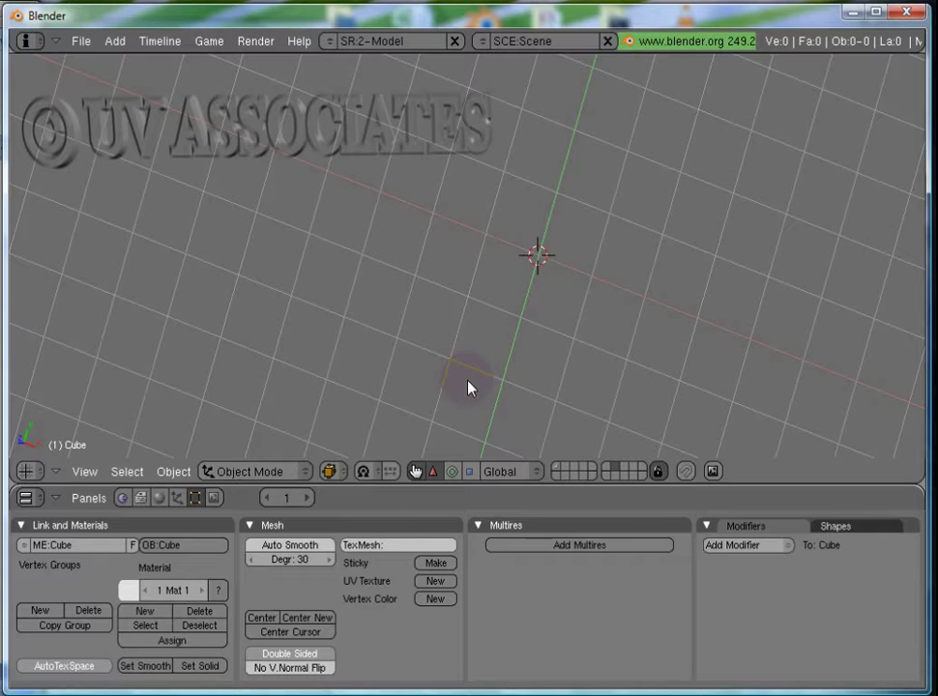
key(ctrl+z)
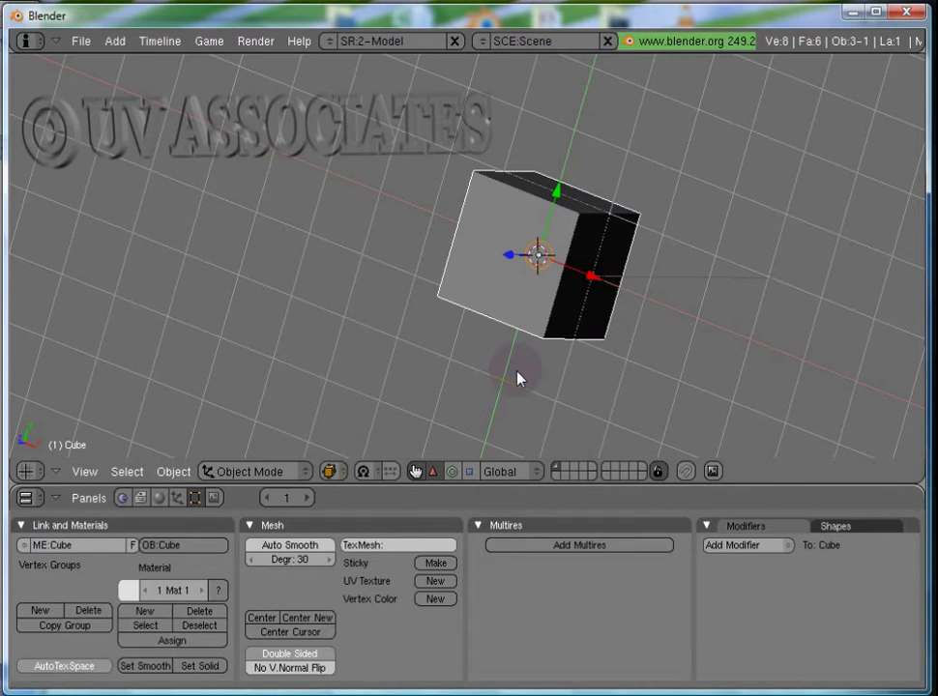
key(KP_0)
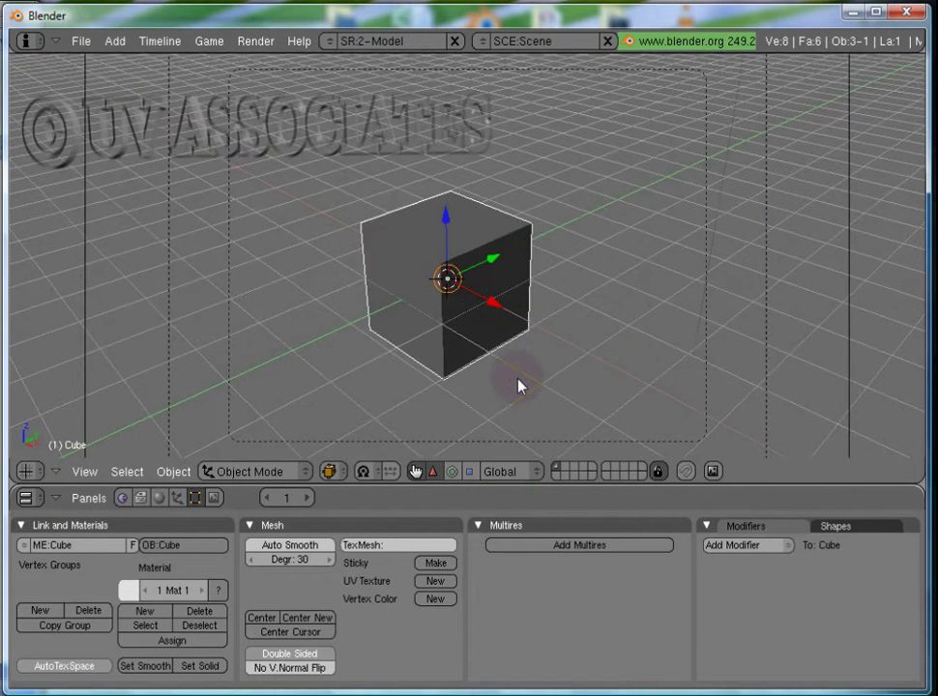
scroll(519, 387, down, 2)
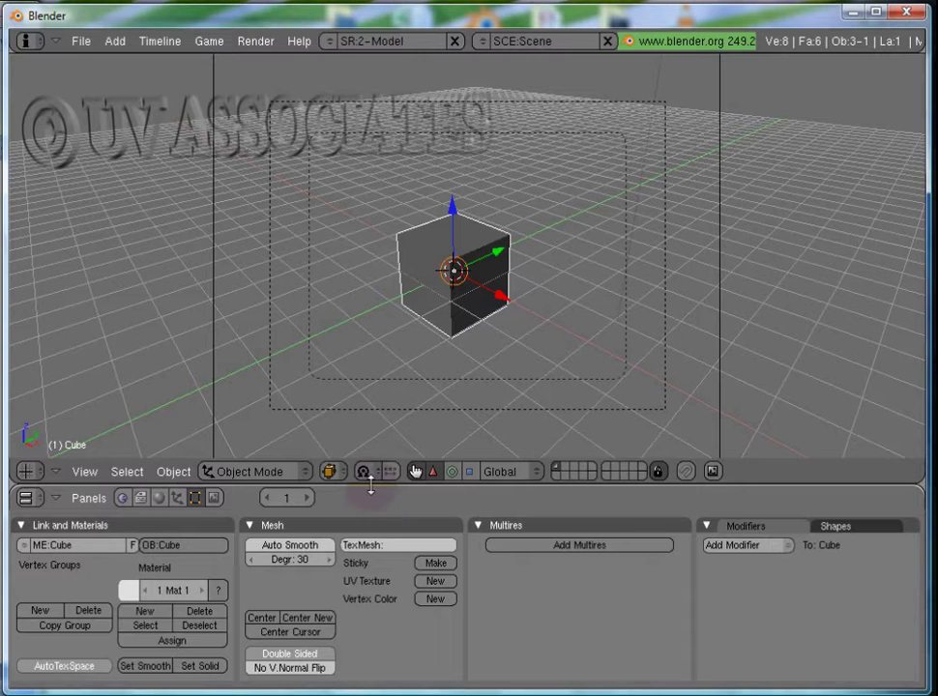
Split the 3D view into two side-by-side areas and make the right one a UV/Image Editor.
right_click(371, 488)
click(371, 487)
click(576, 421)
click(596, 471)
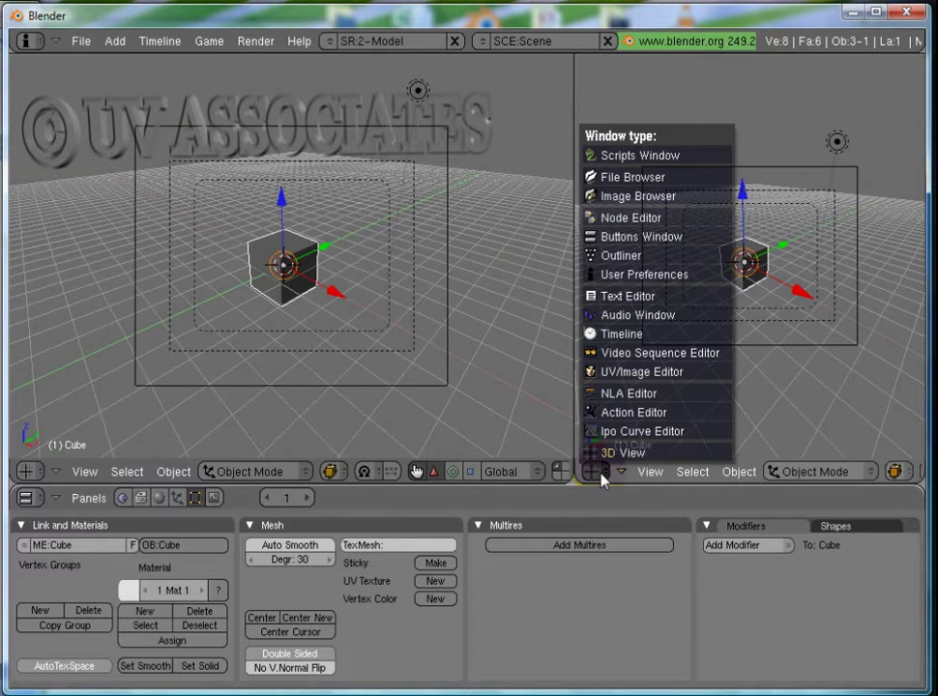
click(633, 373)
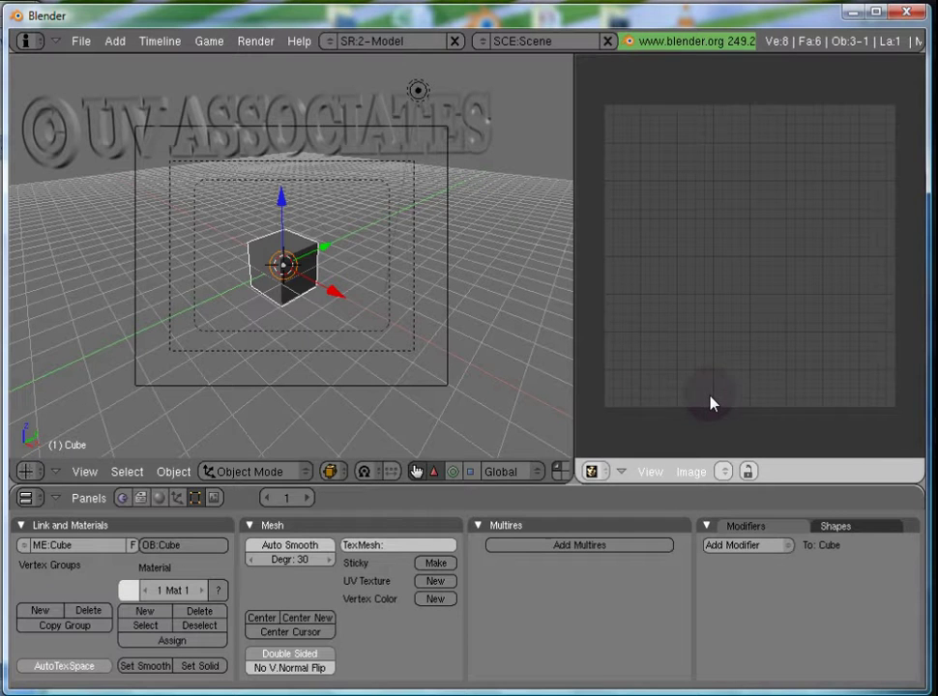
Render the frame with F12 and show the Render Result in the image editor.
click(211, 498)
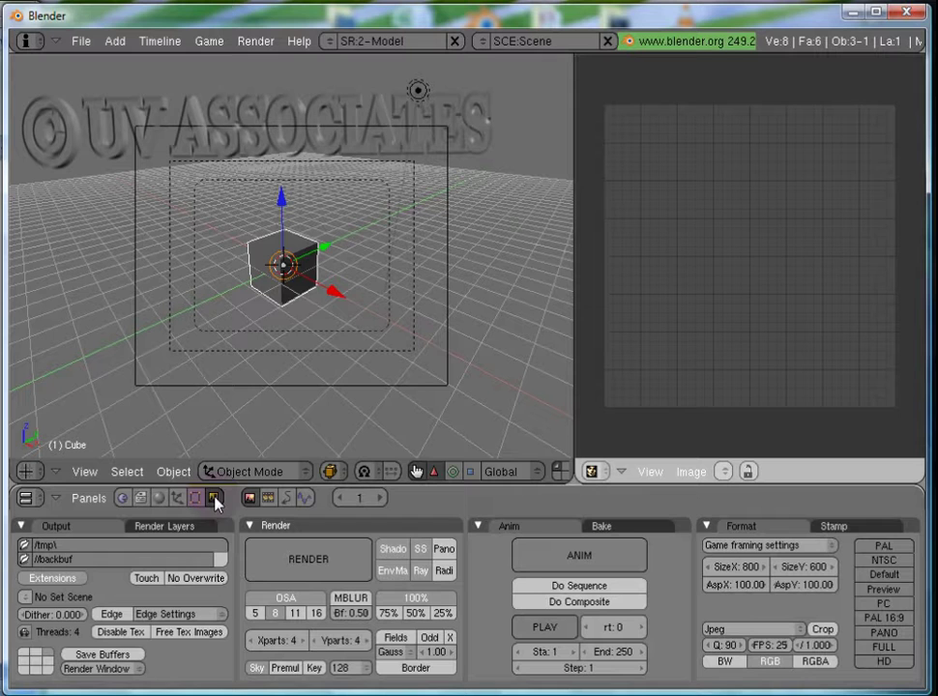
click(109, 673)
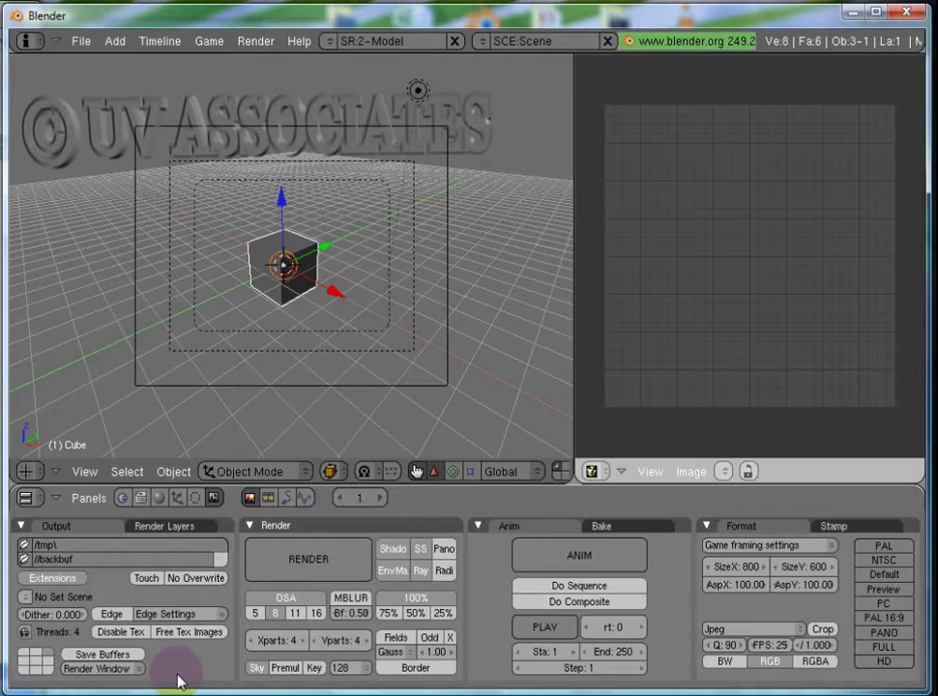
key(F12)
key(Escape)
click(725, 471)
click(737, 451)
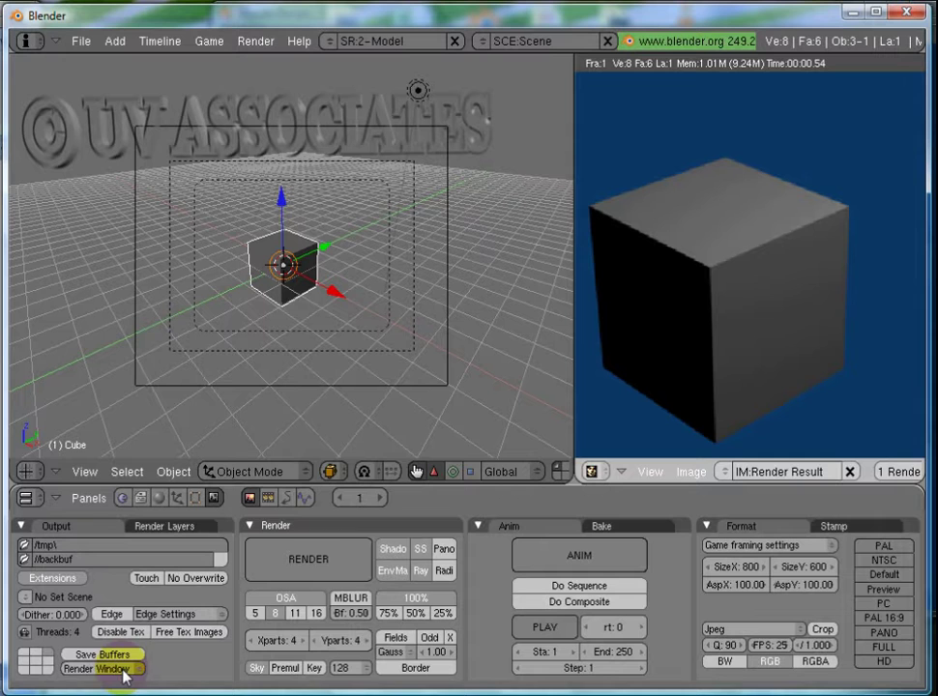
Set the scene's Render Display option to Image Editor.
click(124, 669)
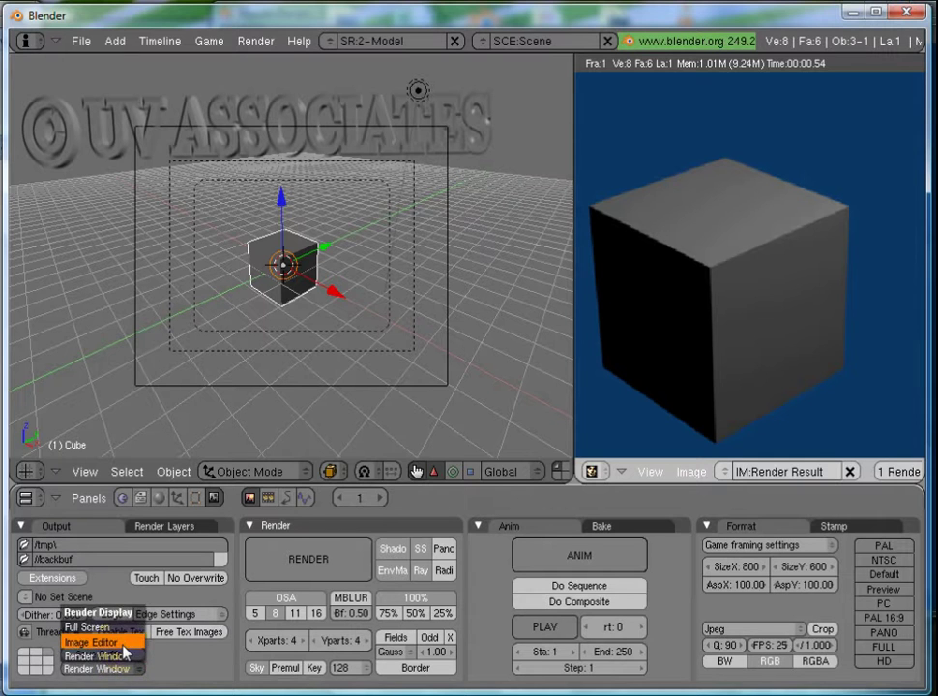
click(123, 646)
scroll(703, 384, down, 2)
scroll(675, 259, down, 2)
Switch the viewport draw type to Shaded and zoom in and out.
scroll(369, 357, up, 2)
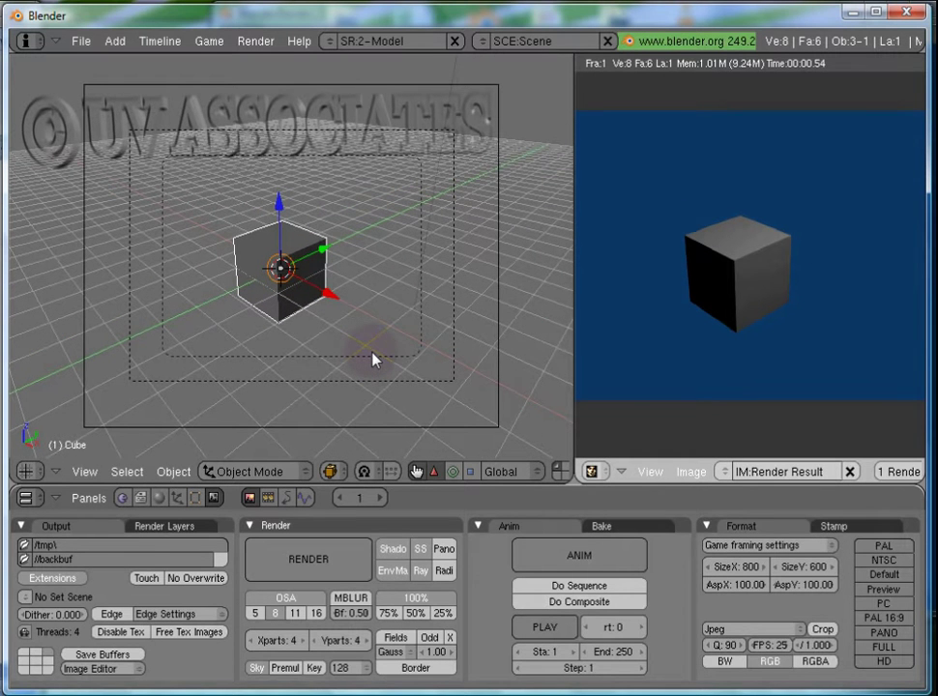
click(328, 471)
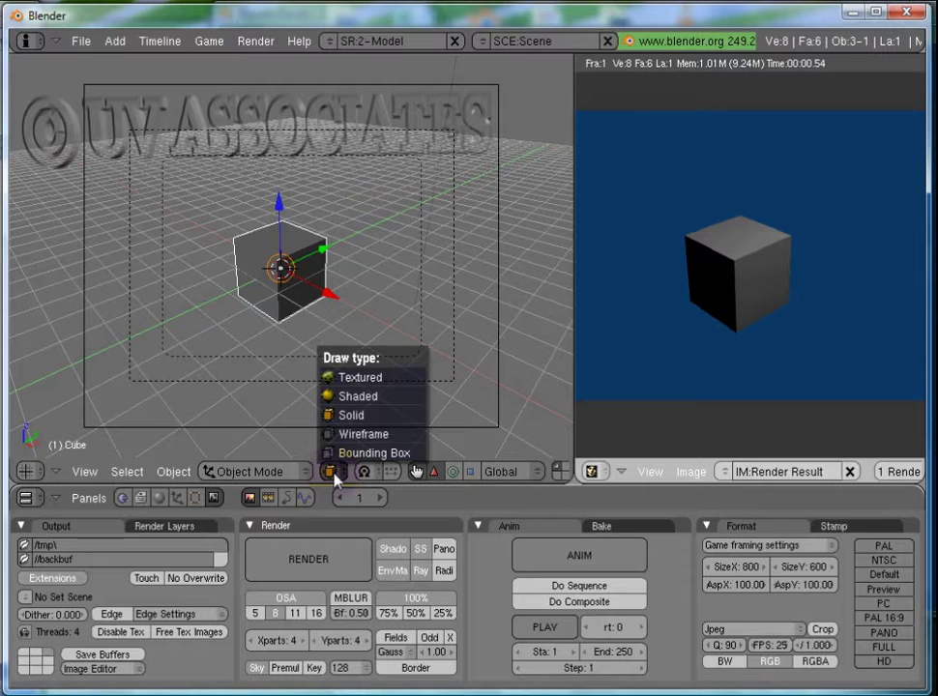
click(363, 397)
scroll(334, 320, up, 5)
scroll(336, 326, down, 2)
scroll(336, 326, up, 3)
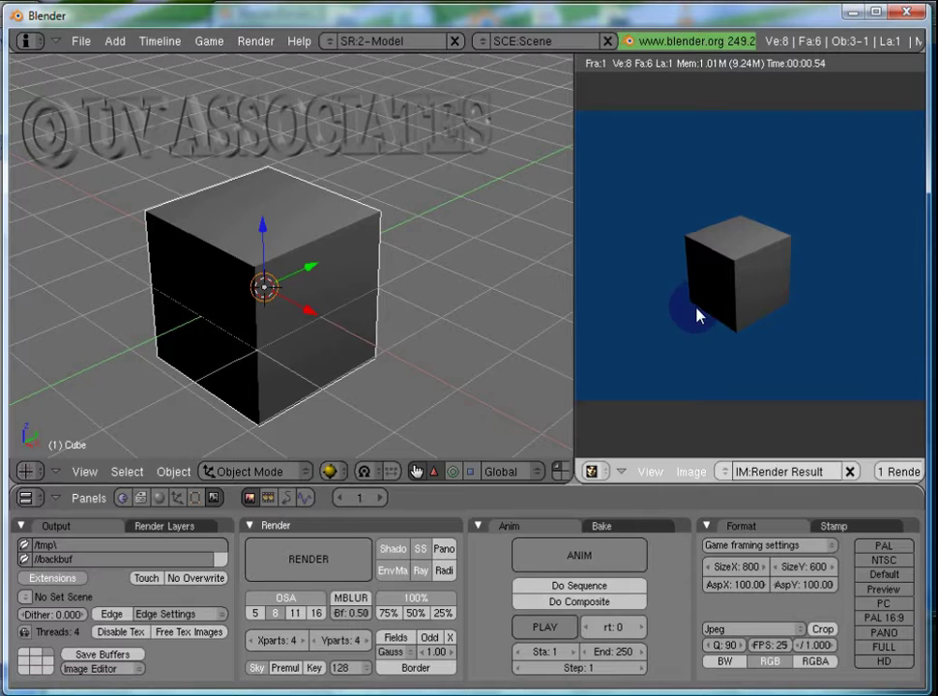
Re-render the scene with F12.
key(F12)
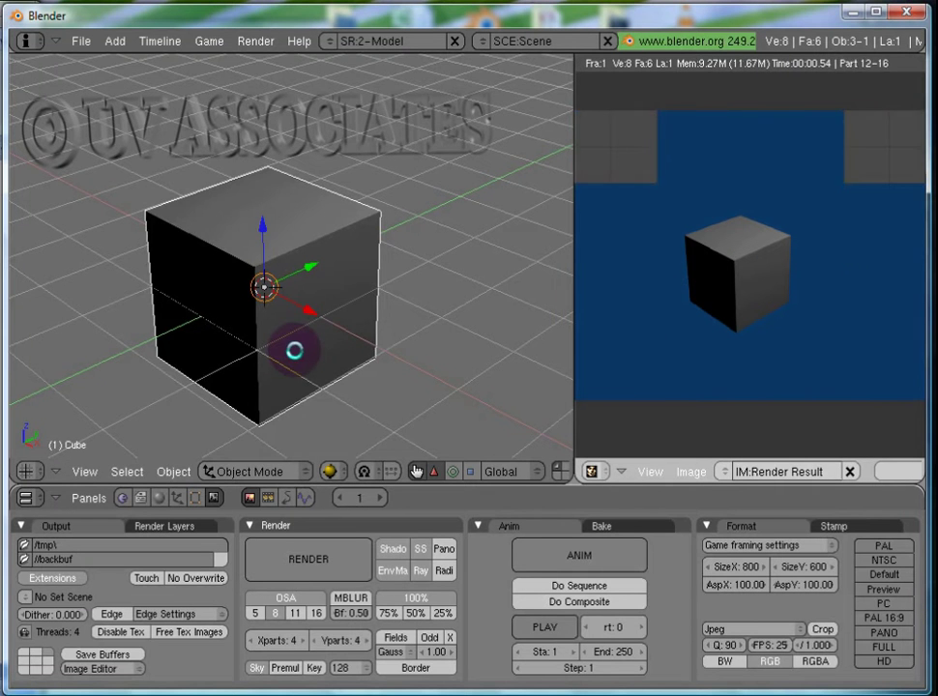
scroll(309, 356, down, 3)
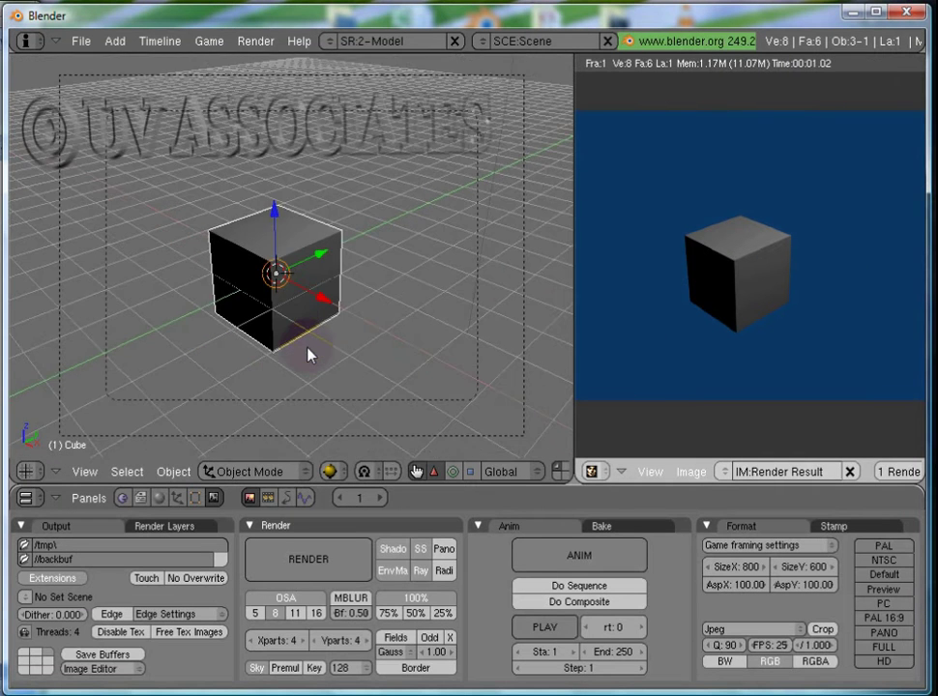
scroll(309, 356, down, 4)
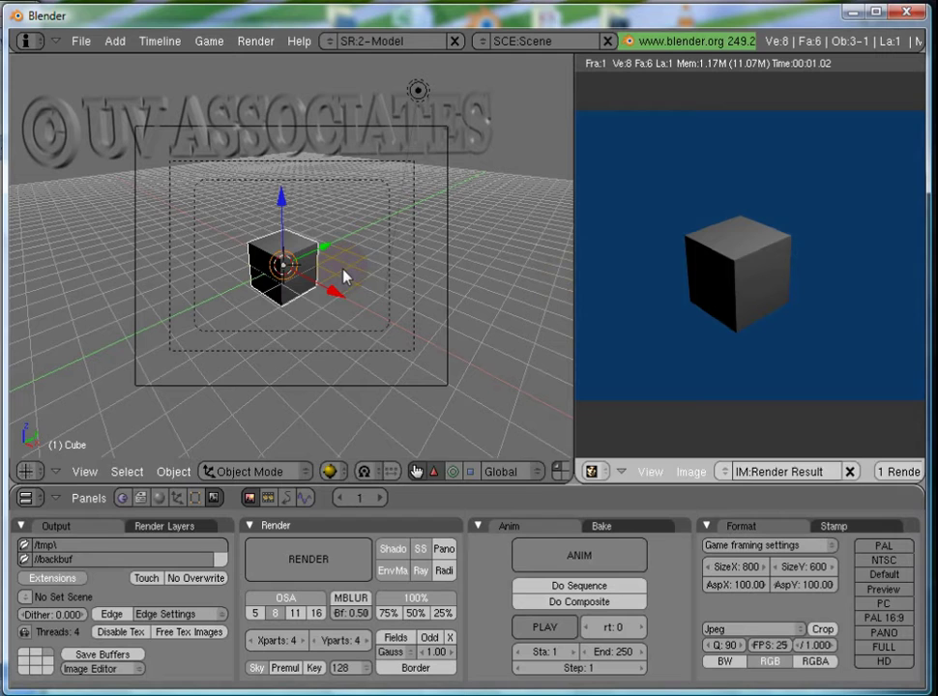
Duplicate the lamp with Shift+D and place Lamp.001 to the left of the cube.
right_click(417, 89)
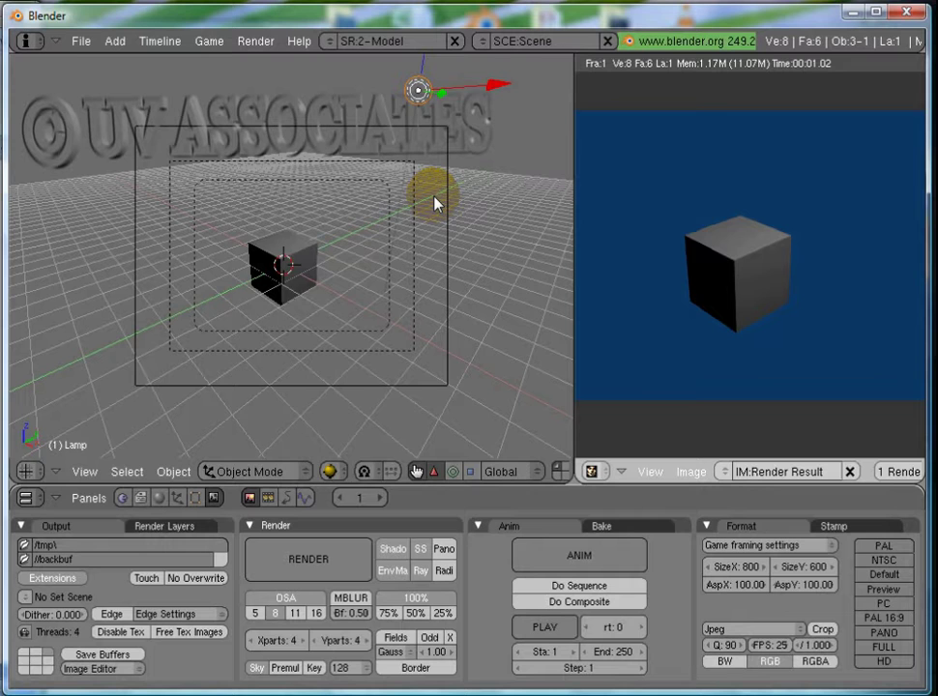
key(shift+d)
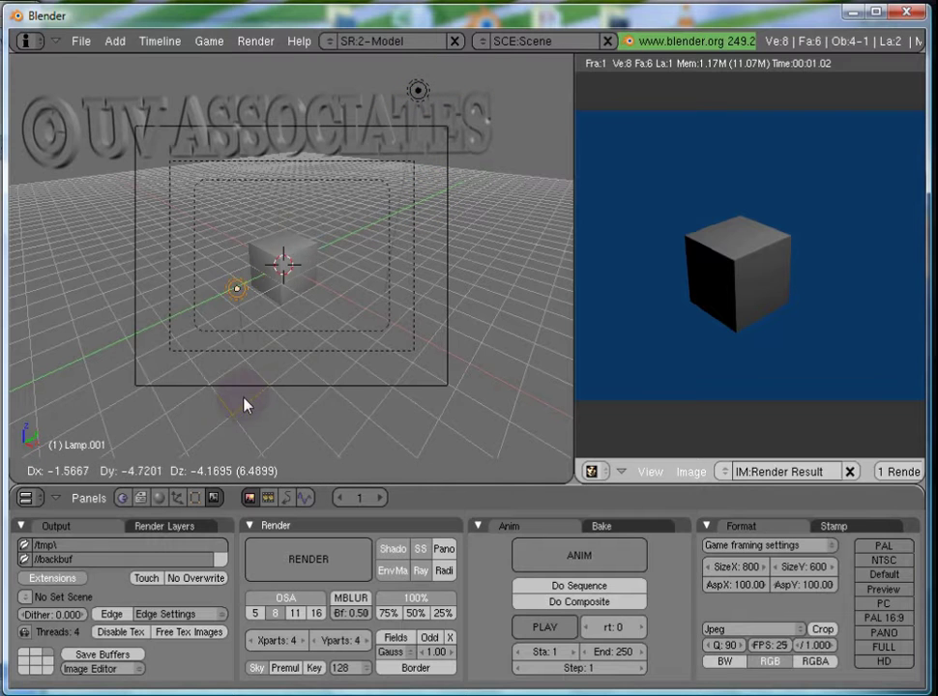
click(194, 408)
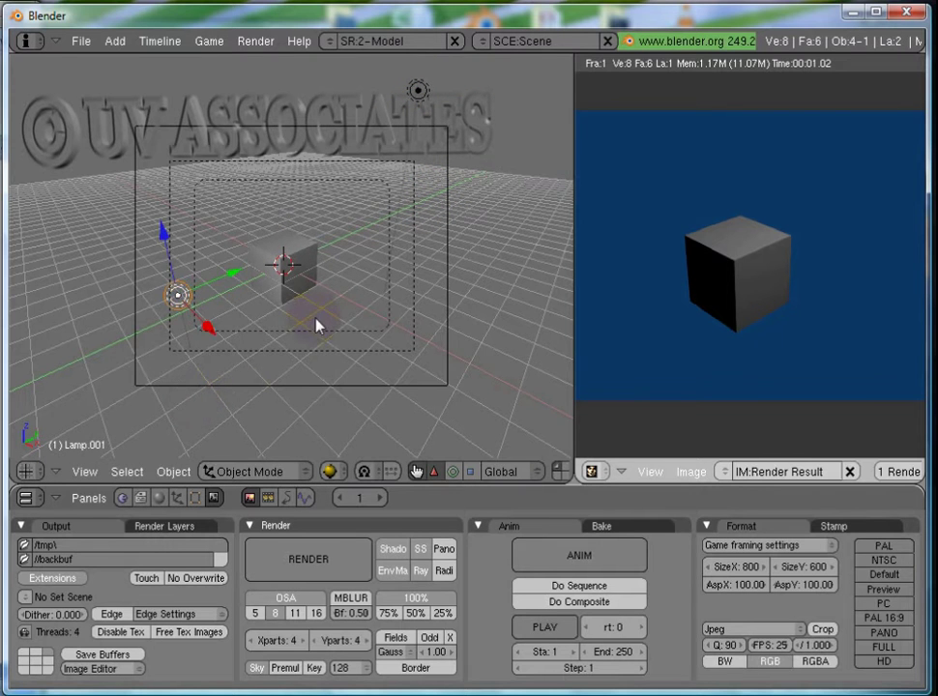
scroll(317, 325, up, 4)
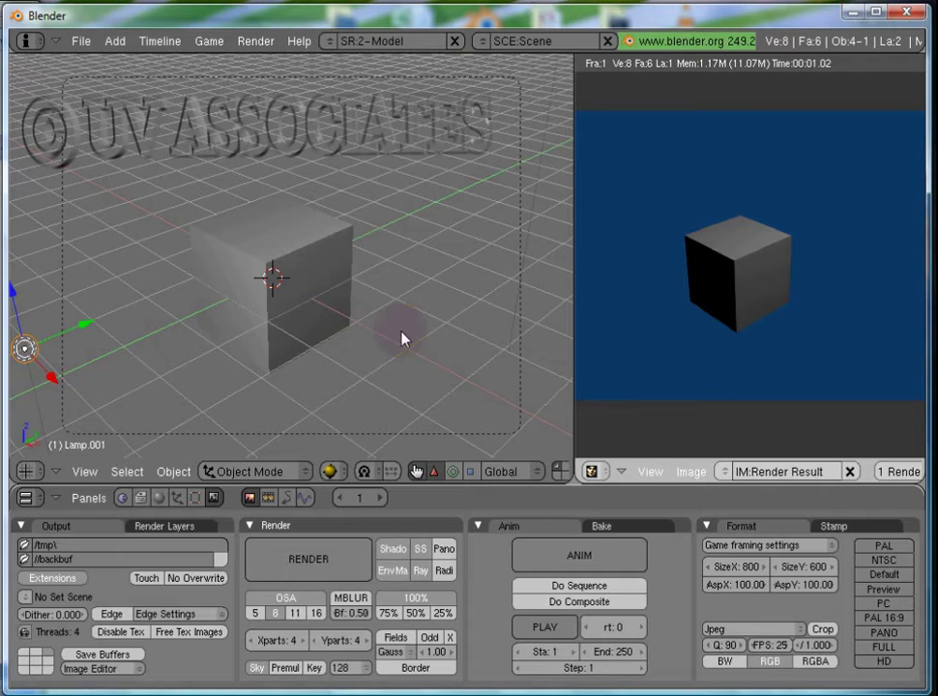
middle_drag(456, 331, 423, 310)
Switch the viewport draw type to Solid and view the cube side-on.
click(329, 471)
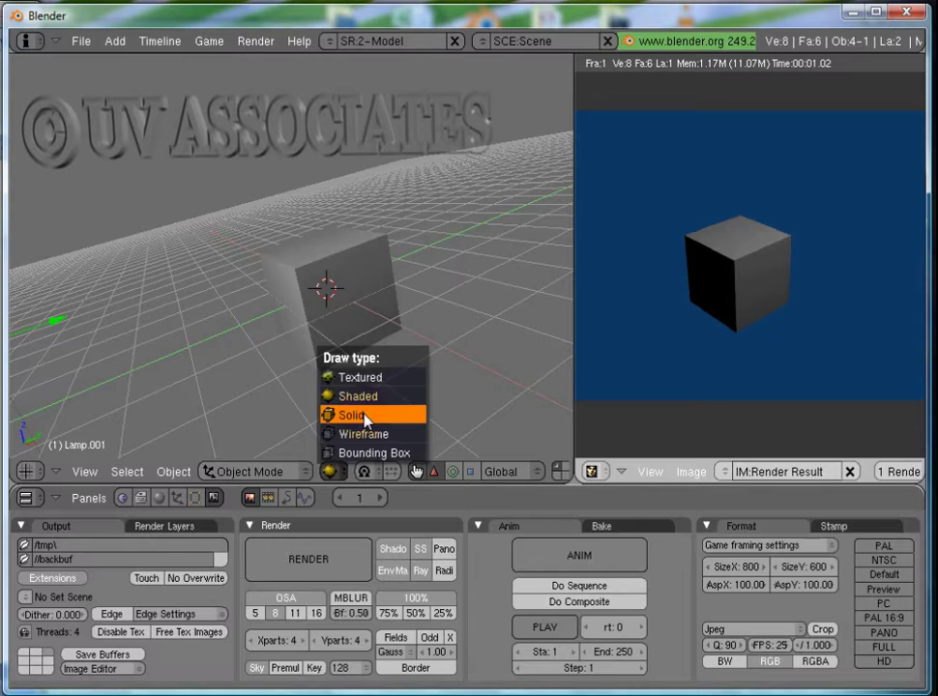
click(360, 411)
mouse_move(391, 368)
middle_down()
mouse_move(309, 353)
mouse_move(237, 320)
mouse_move(170, 442)
mouse_move(167, 478)
mouse_move(345, 223)
mouse_move(353, 168)
mouse_move(320, 163)
mouse_move(335, 251)
mouse_move(341, 440)
middle_up()
Switch the viewport to Wireframe display and look through the camera.
click(331, 471)
click(341, 434)
key(KP_0)
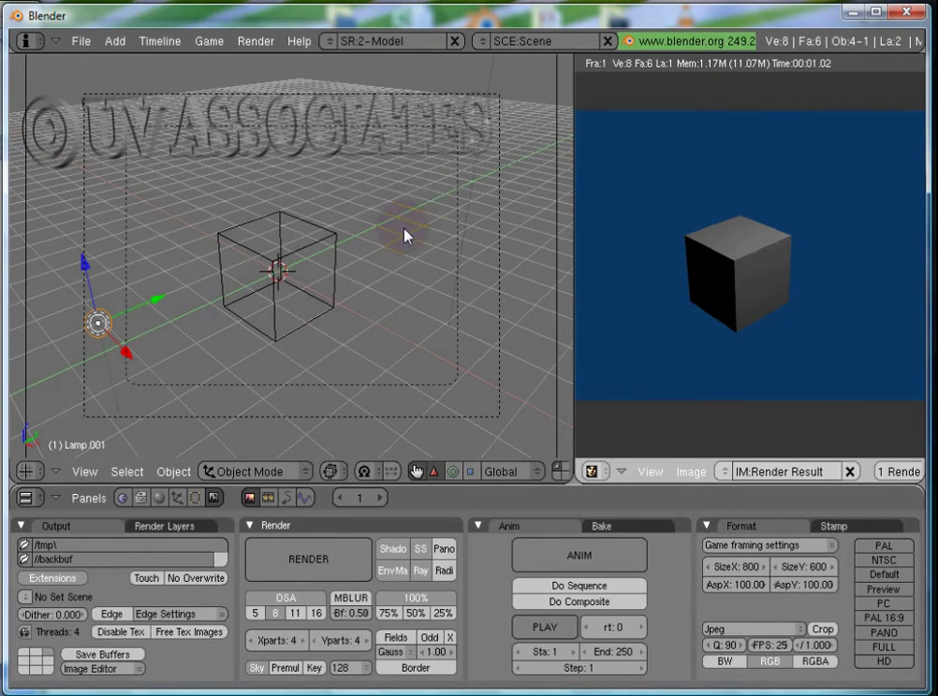
Add a Monkey mesh (Suzanne) to the scene and deselect it.
key(space)
mouse_move(512, 201)
click(601, 360)
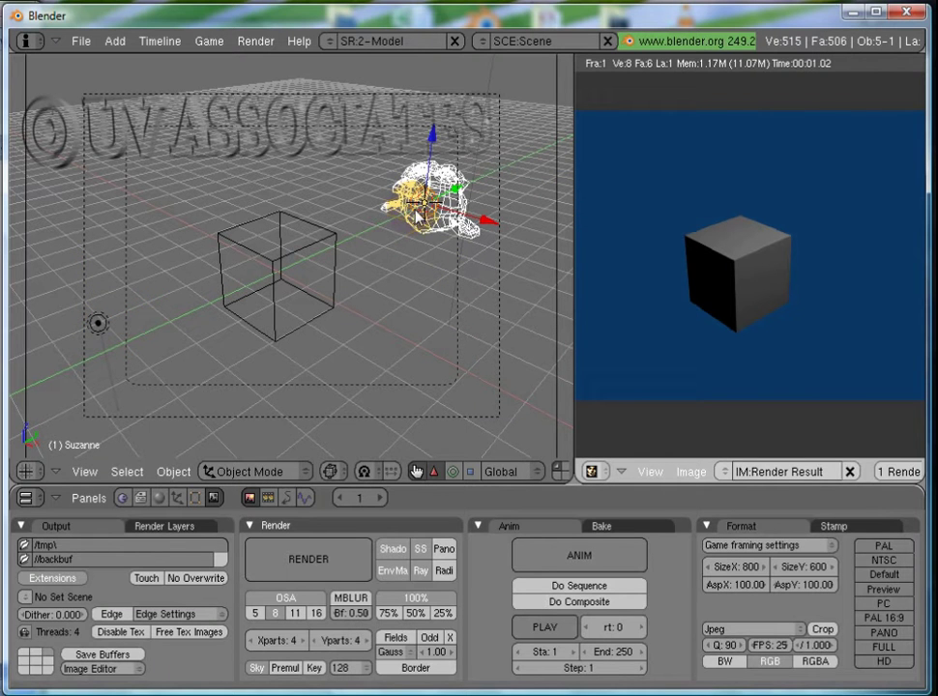
key(a)
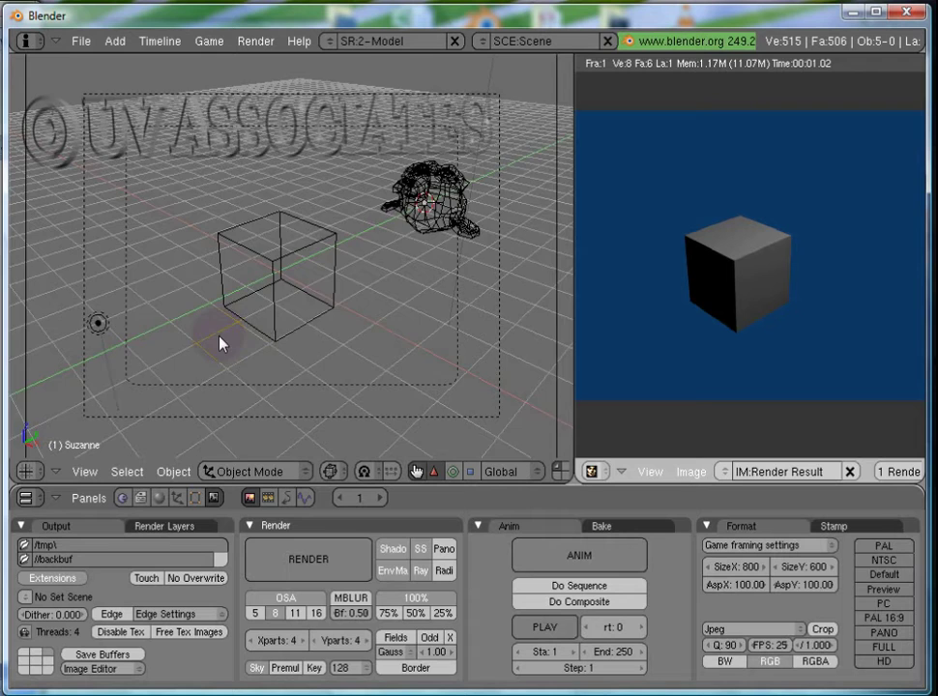
middle_drag(220, 341, 335, 248)
Toggle the draw type to Solid and back to Wireframe.
click(334, 470)
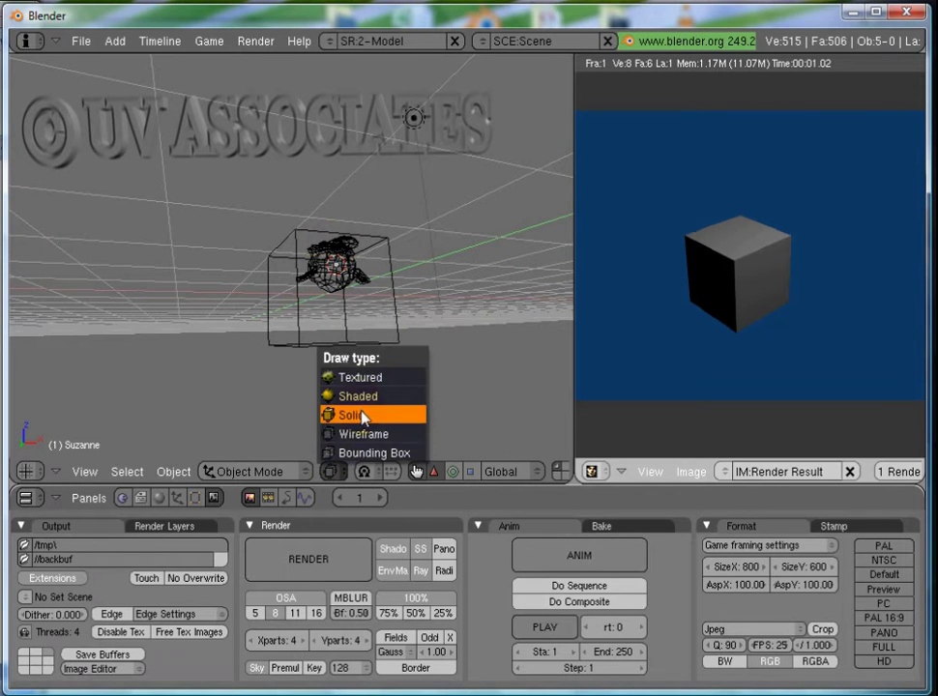
click(360, 415)
click(330, 471)
click(352, 435)
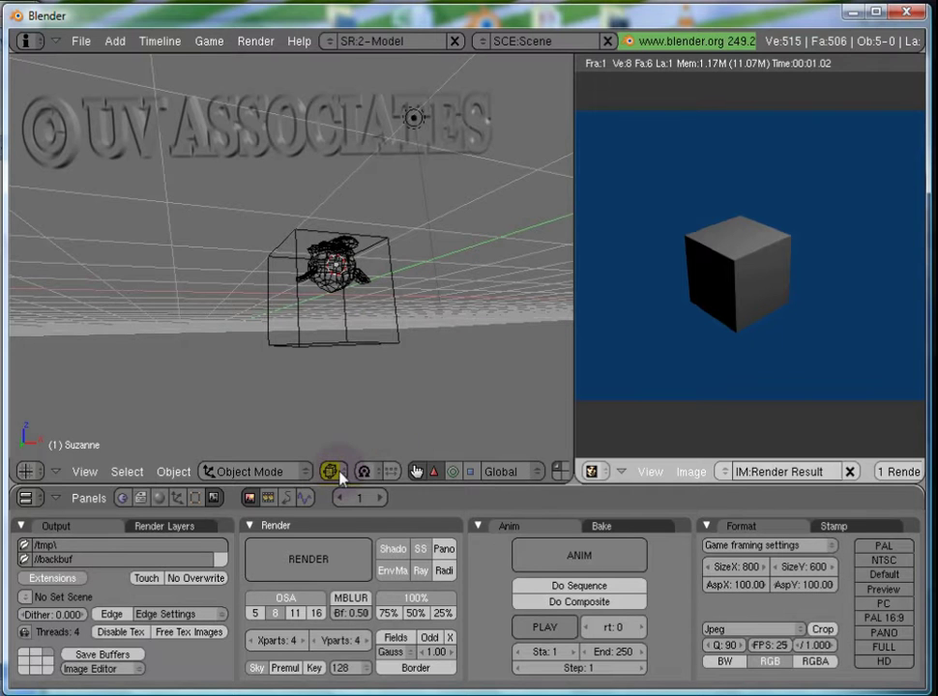
Switch the viewport to Textured display and view through the camera.
click(330, 471)
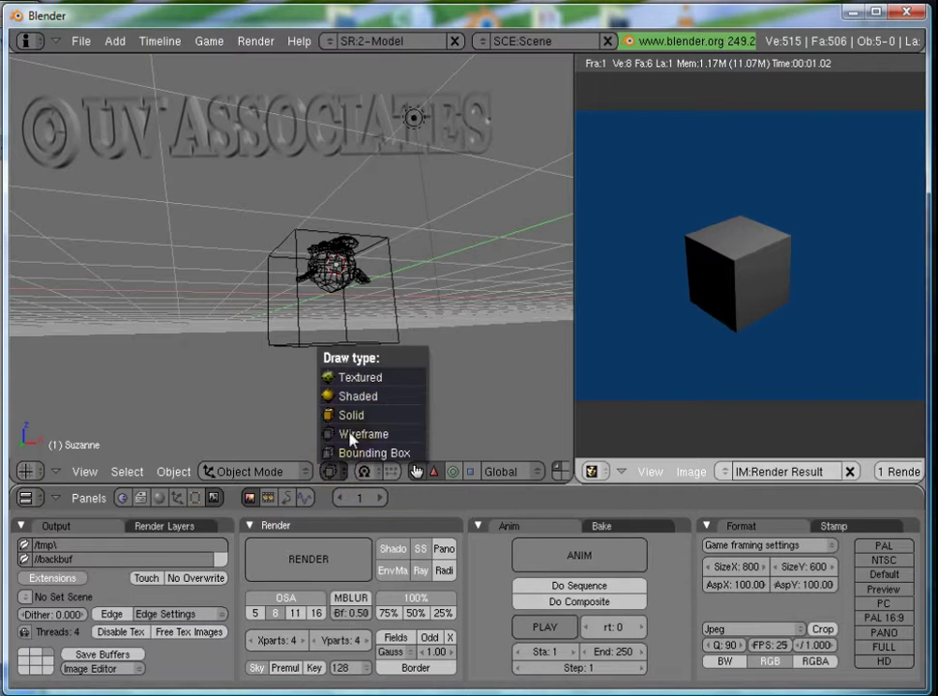
click(359, 378)
key(KP_0)
scroll(355, 375, down, 1)
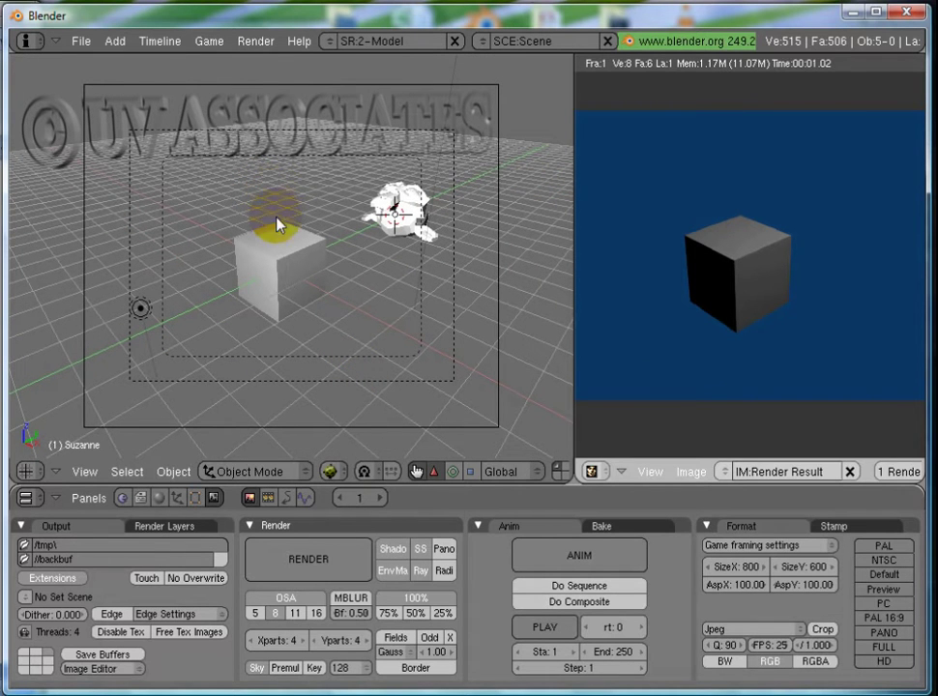
Select the cube and add a new texture to its material.
right_click(264, 292)
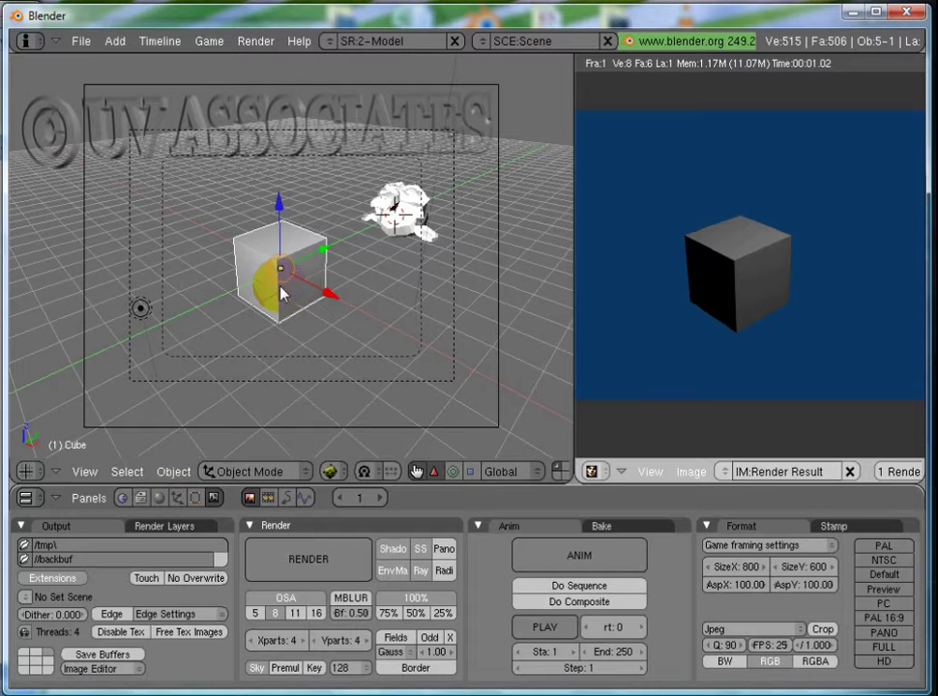
click(159, 498)
click(287, 498)
click(397, 580)
click(396, 578)
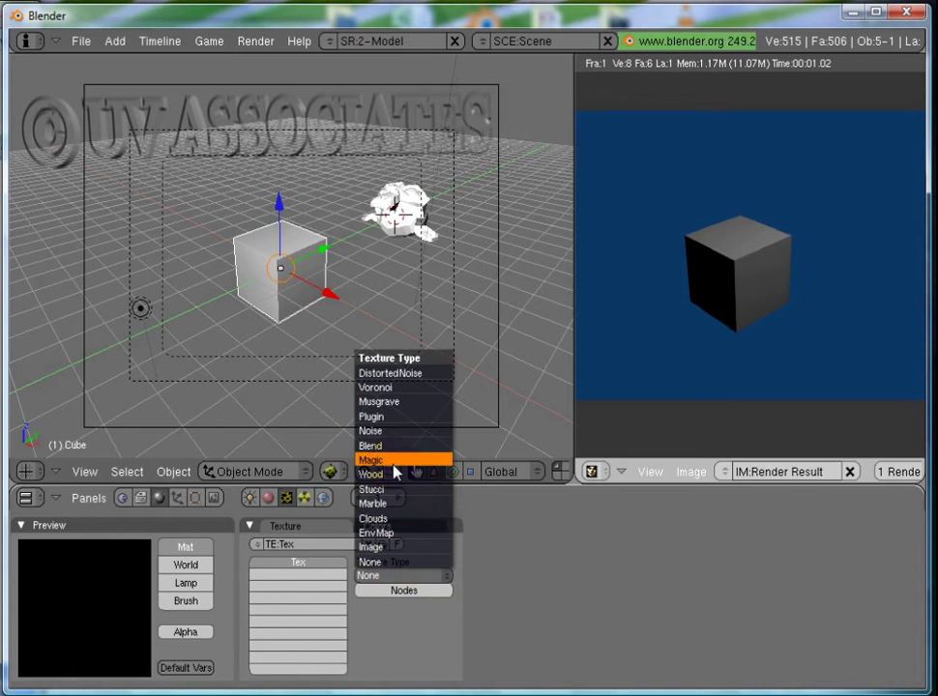
Set the new texture's type to Image.
click(386, 550)
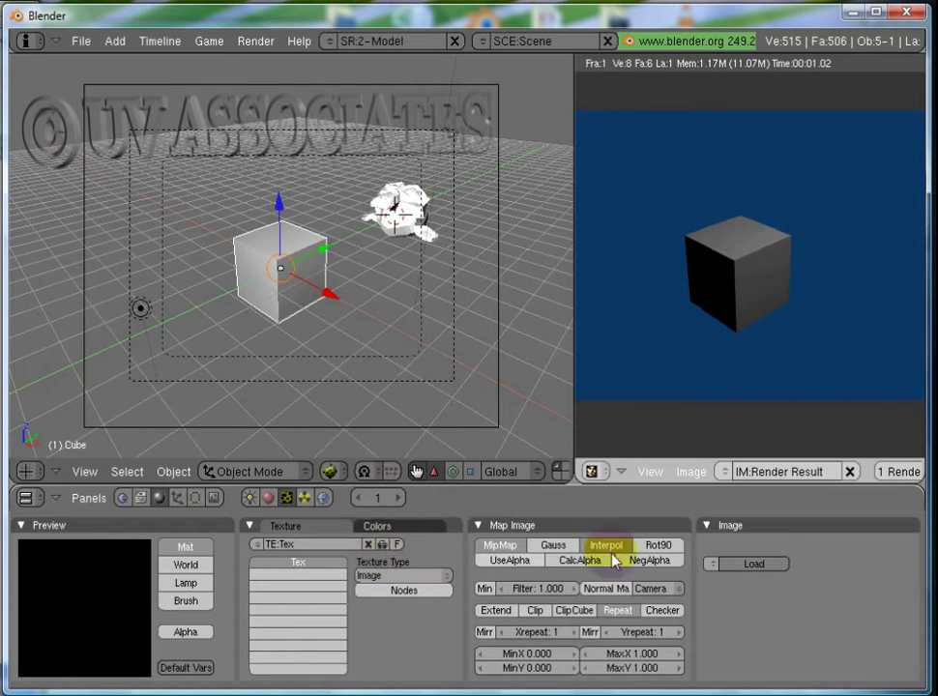
click(759, 563)
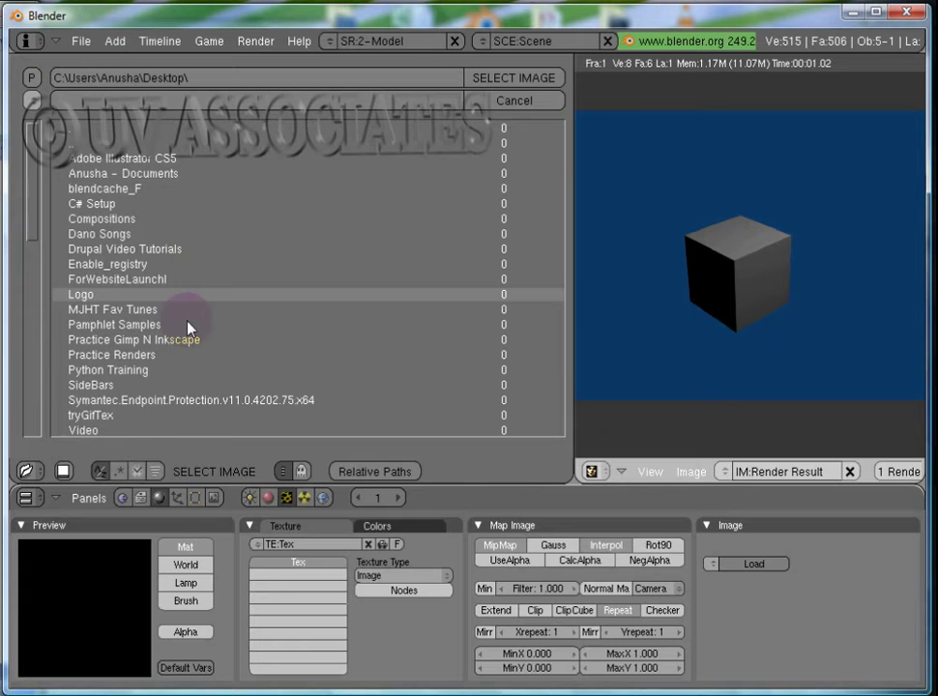
scroll(189, 327, down, 5)
scroll(181, 403, down, 6)
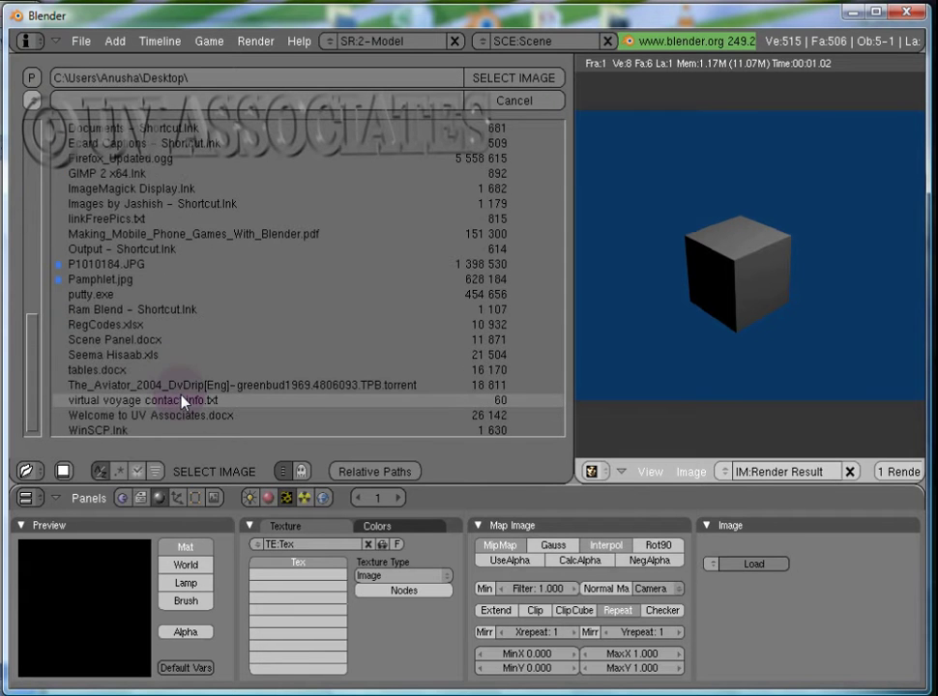
click(494, 102)
click(751, 565)
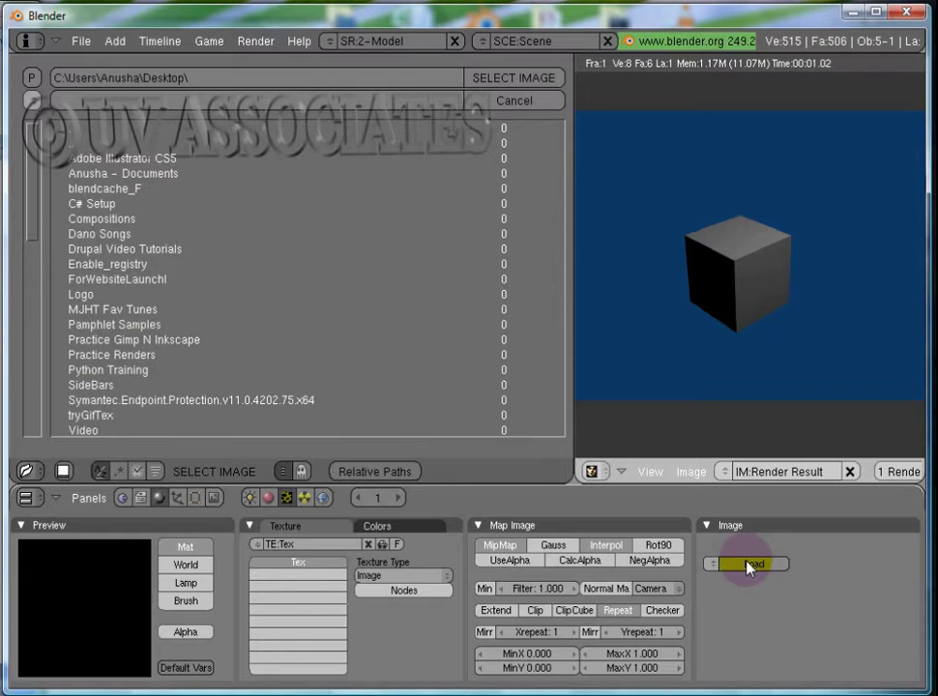
key(Escape)
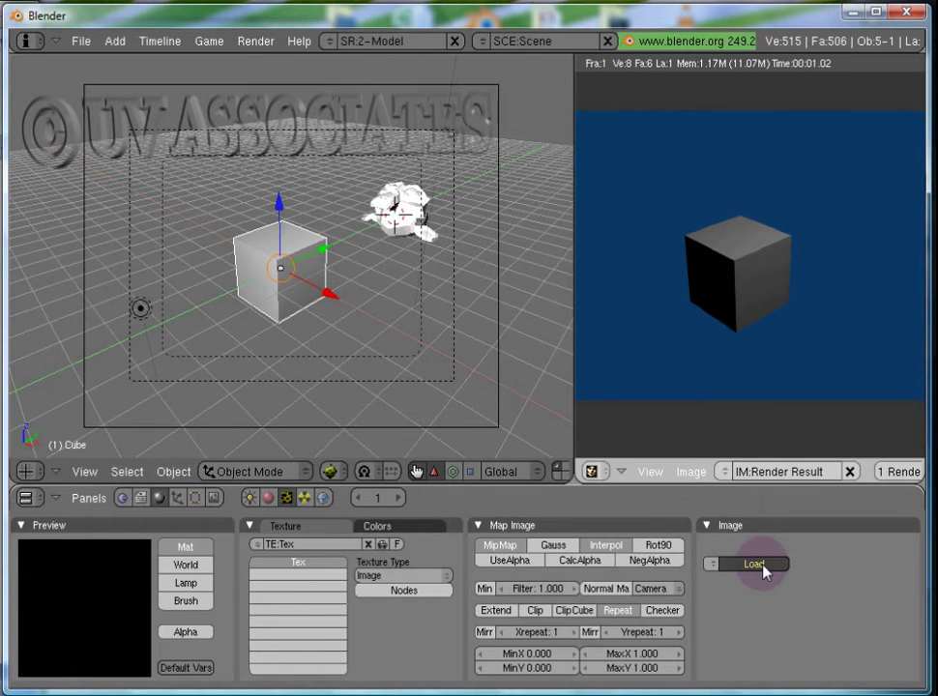
Load Pamphlet.jpg from the Desktop as the texture image.
click(759, 566)
scroll(253, 268, down, 10)
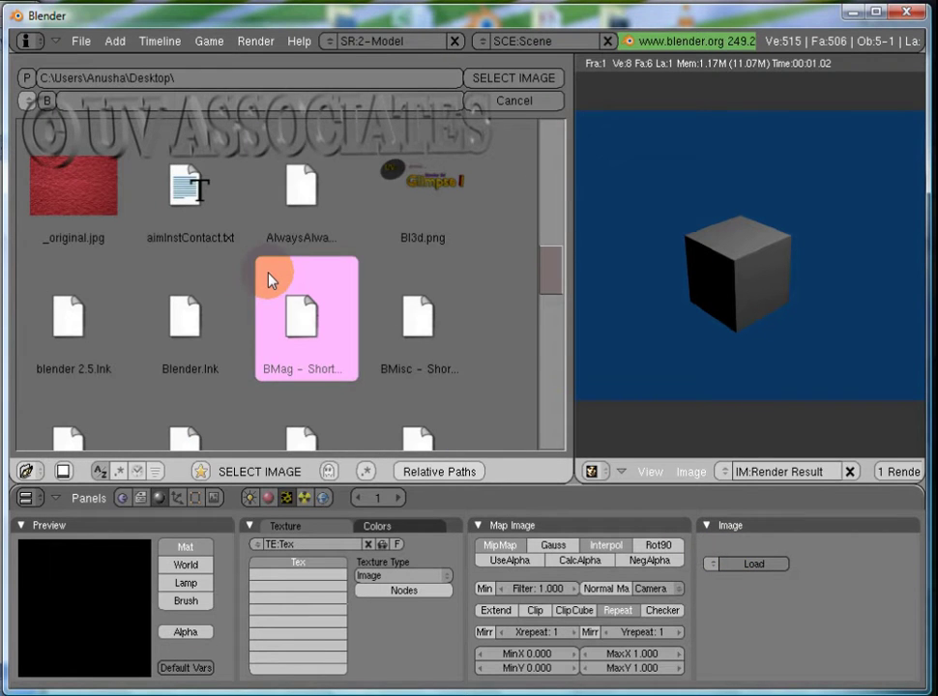
scroll(270, 280, down, 5)
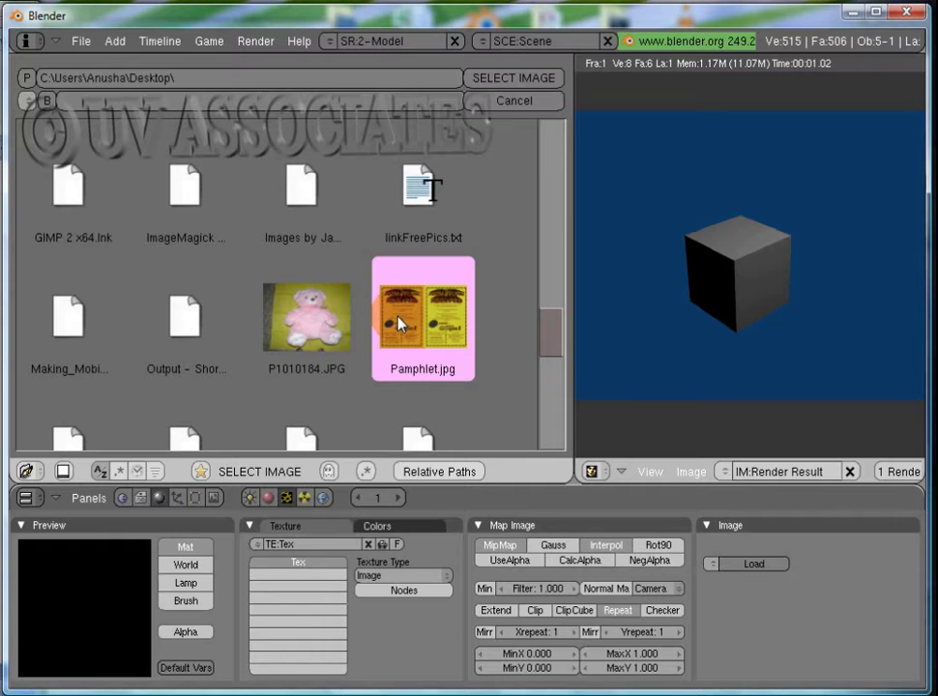
click(397, 324)
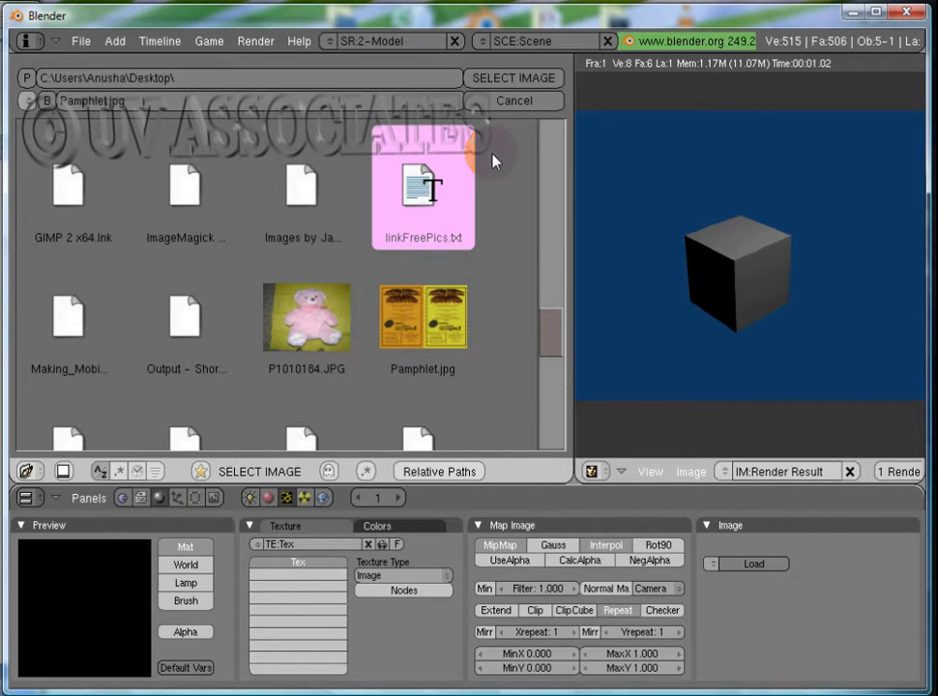
click(513, 78)
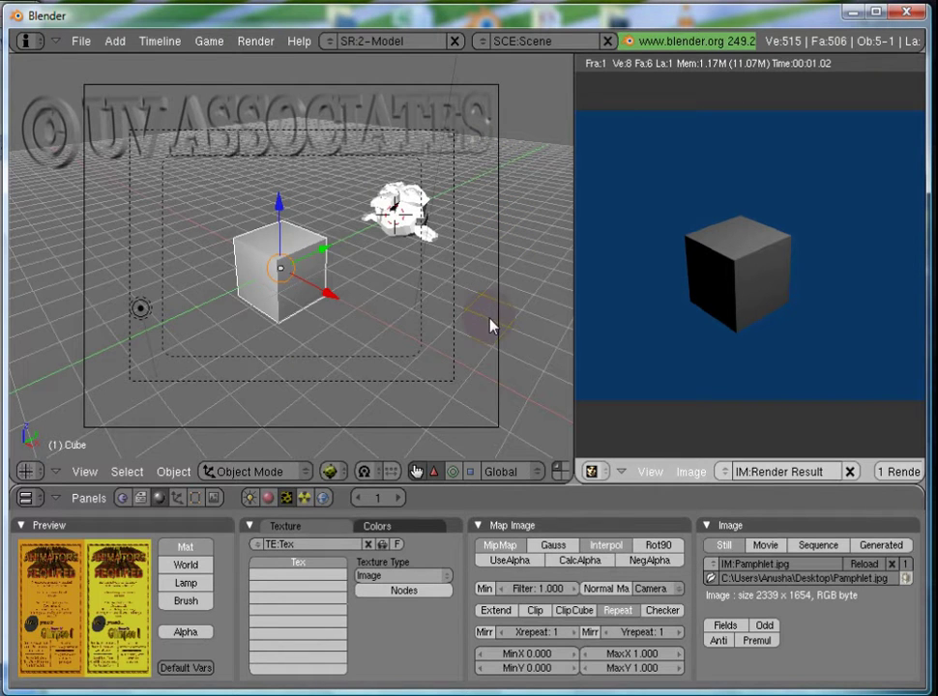
Select the cube, render it with F12, and look through the Render and Game menus.
right_click(252, 255)
key(F12)
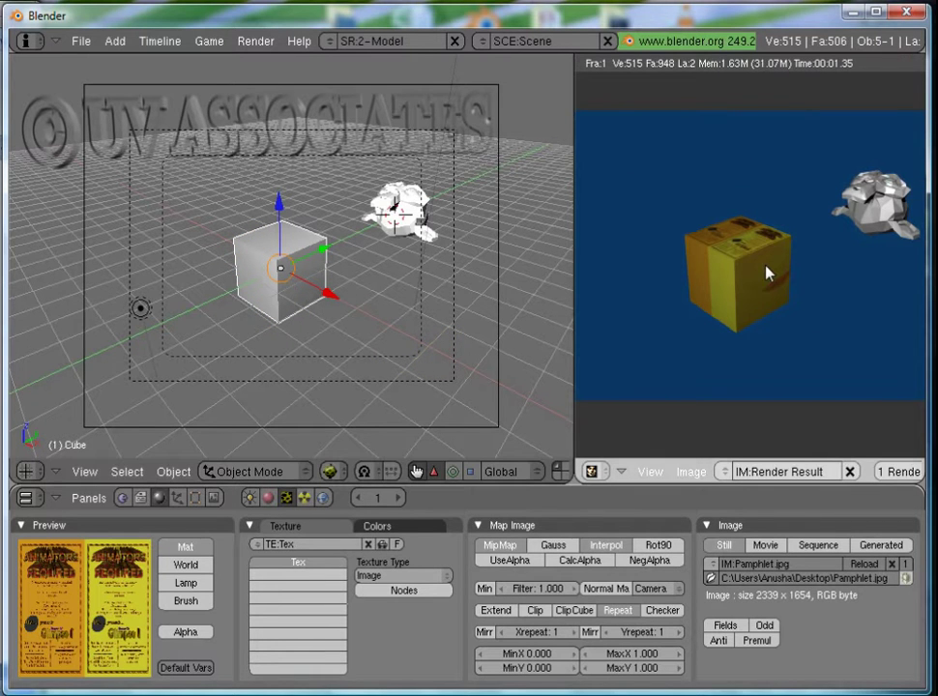
click(255, 41)
click(219, 43)
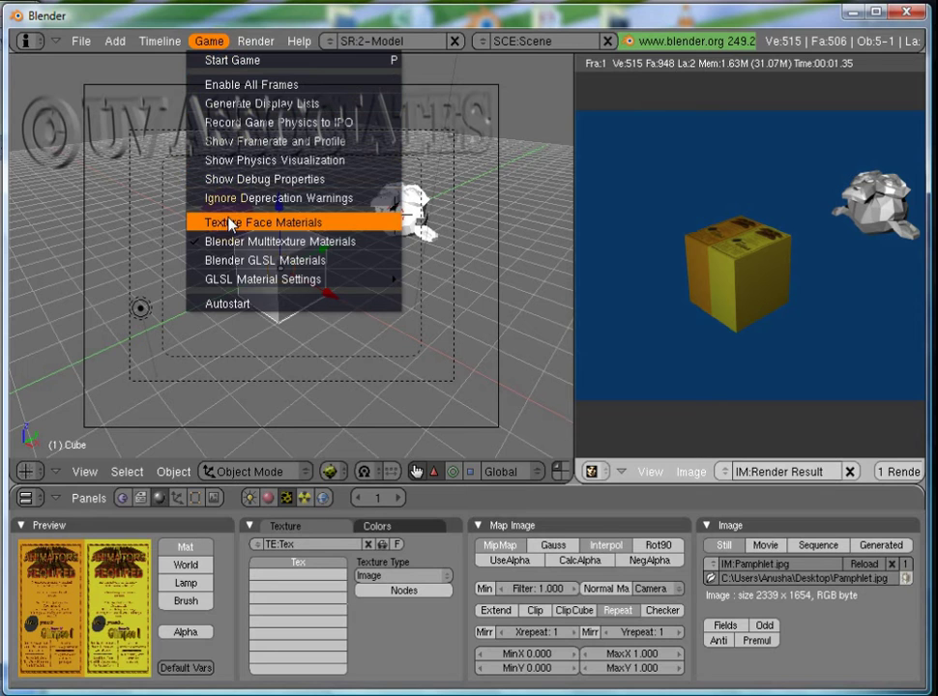
Enable Blender GLSL Materials from the Game menu and zoom the viewport in and out.
click(232, 261)
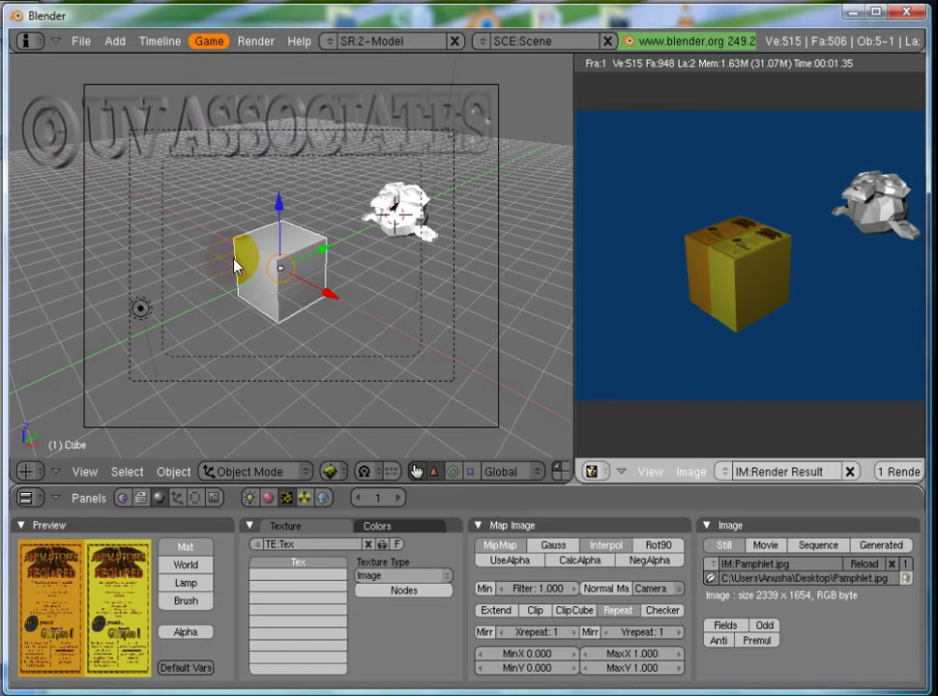
scroll(329, 285, up, 2)
scroll(323, 282, up, 3)
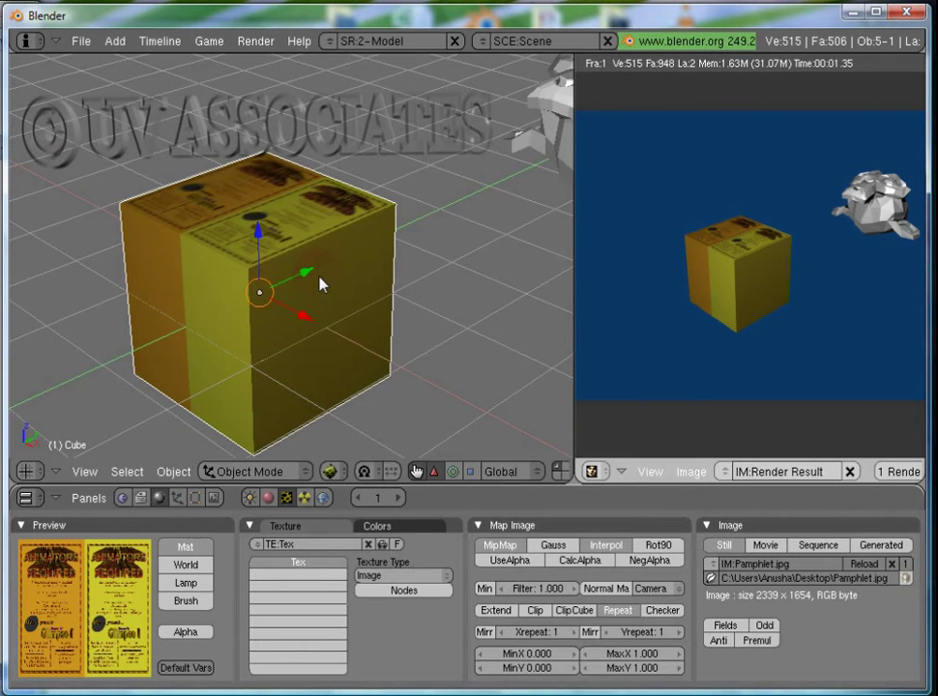
scroll(323, 282, down, 2)
scroll(322, 282, down, 5)
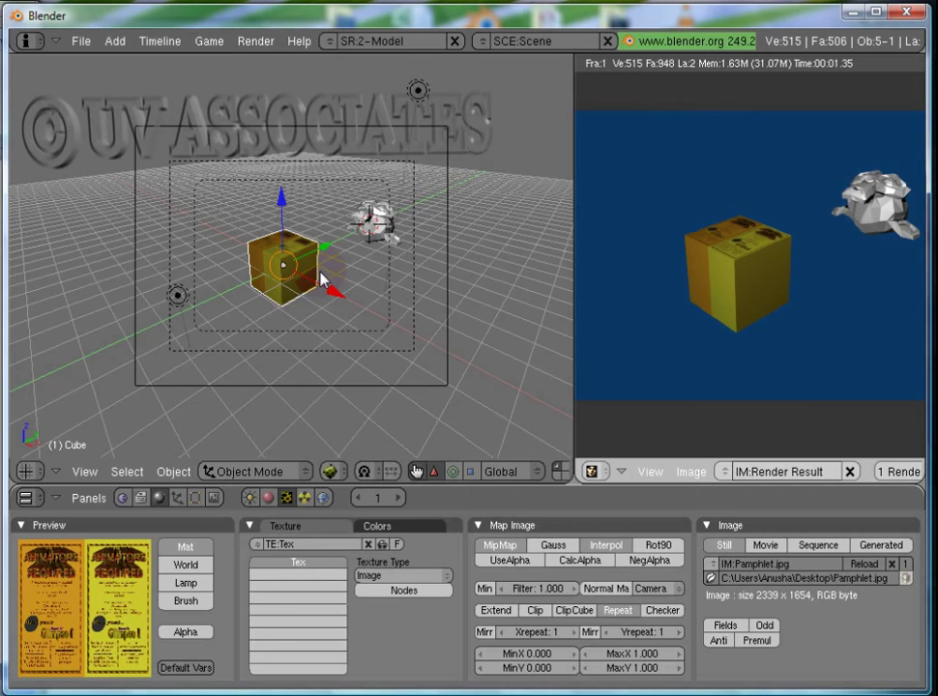
scroll(323, 278, up, 2)
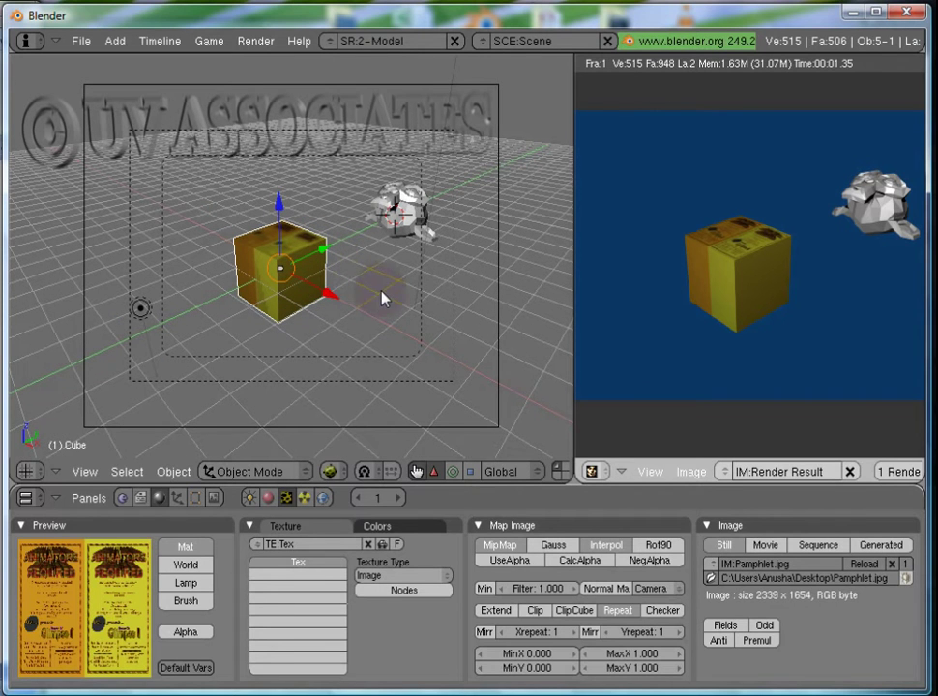
scroll(372, 283, down, 2)
scroll(372, 282, up, 2)
Switch the pamphlet texture's mapping to Cube and re-render the scene with F12.
click(268, 498)
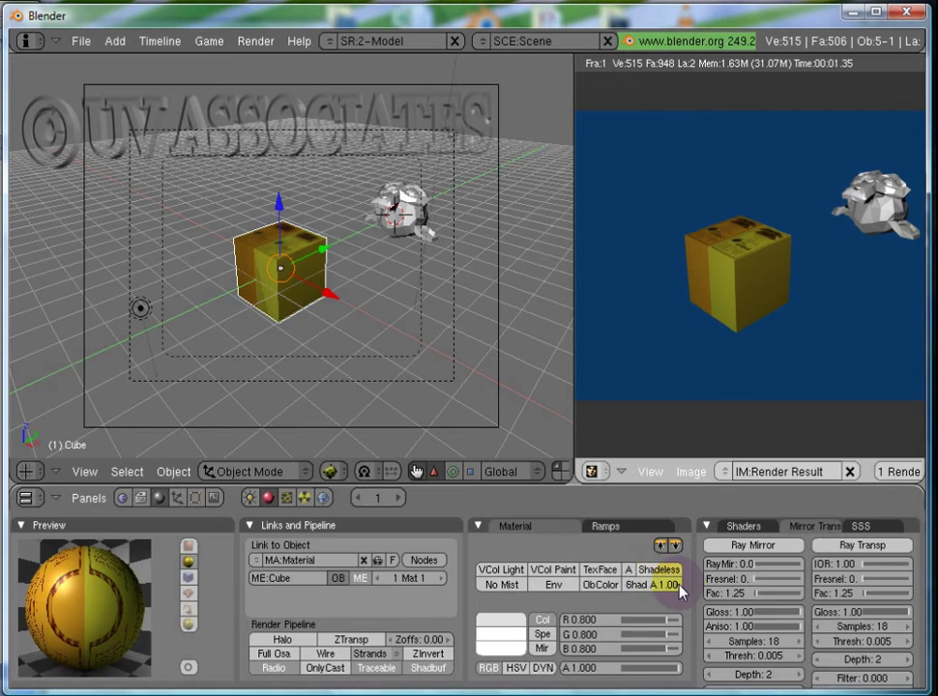
scroll(786, 606, down, 5)
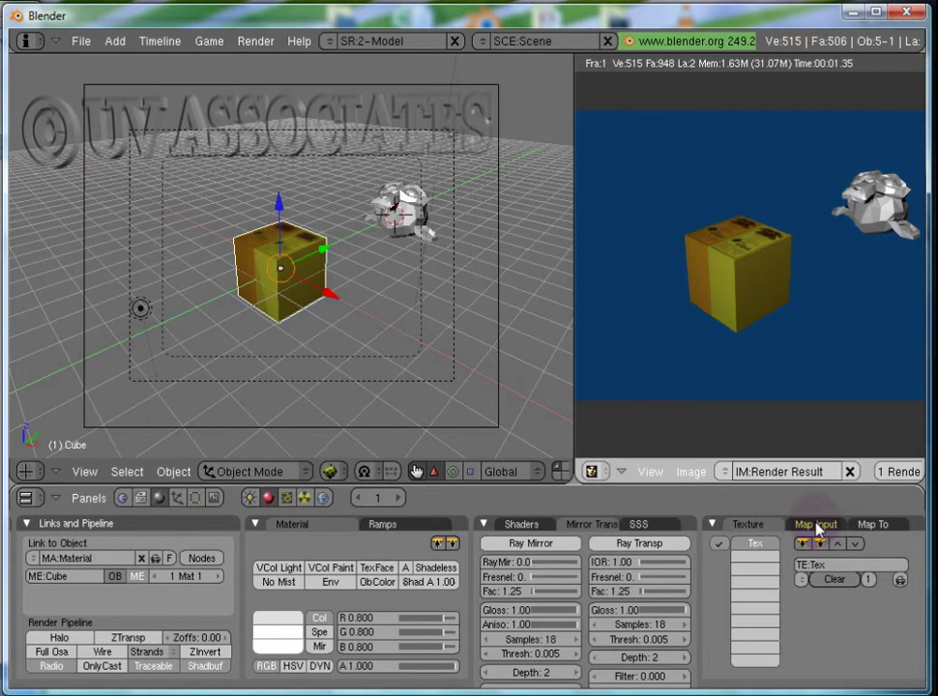
click(818, 526)
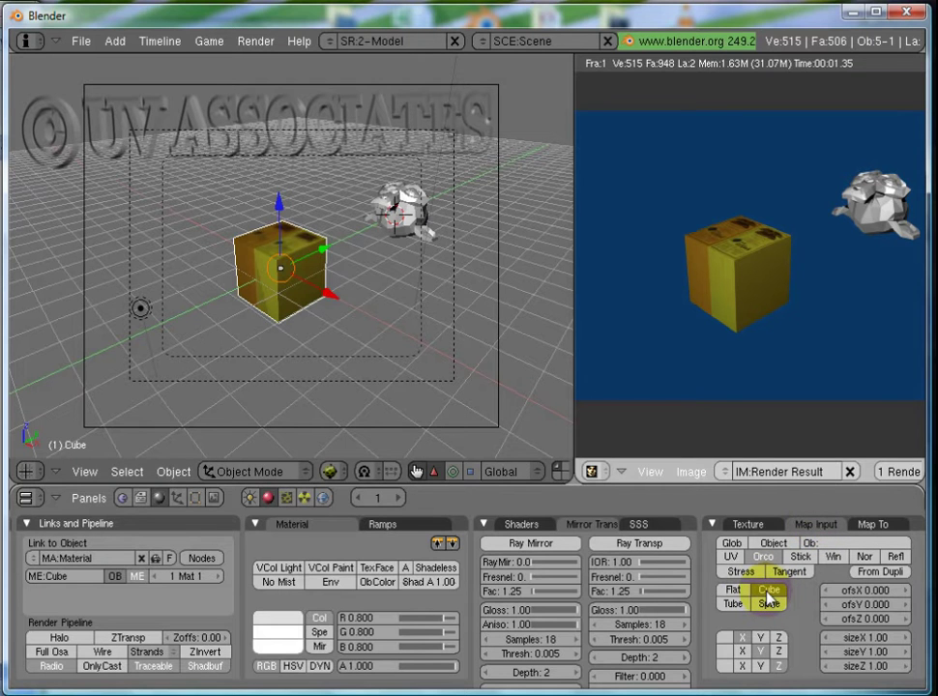
key(F12)
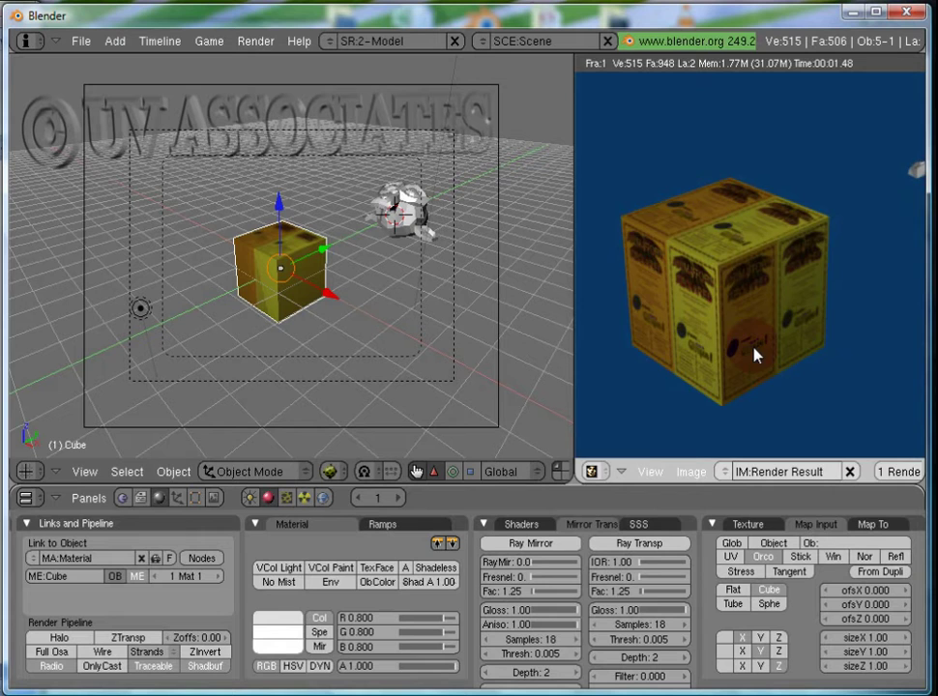
Set the viewport draw type to Wireframe.
scroll(755, 356, up, 1)
scroll(757, 356, down, 2)
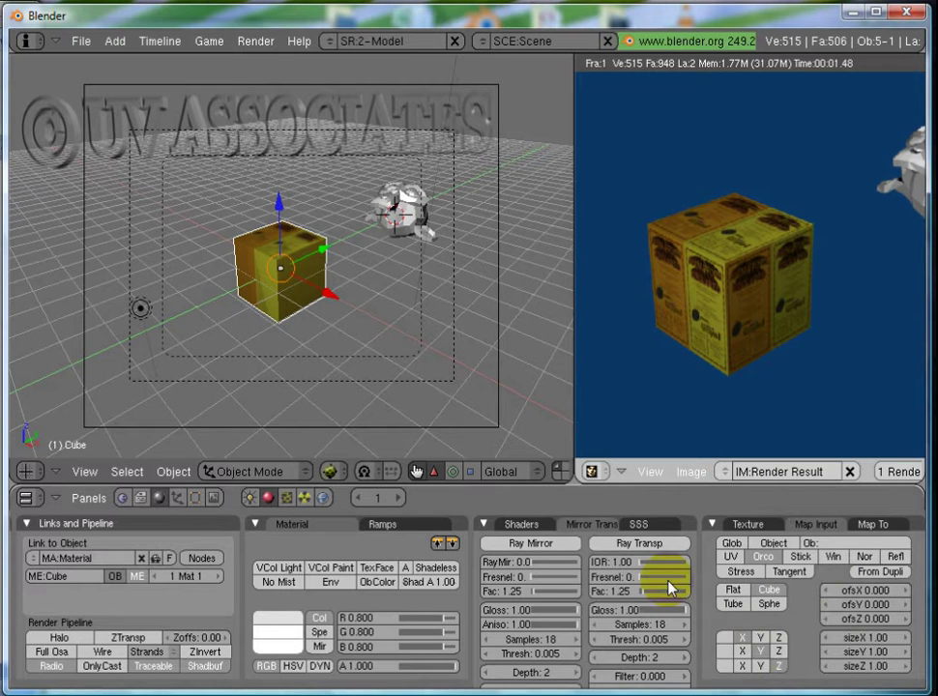
click(329, 469)
click(358, 431)
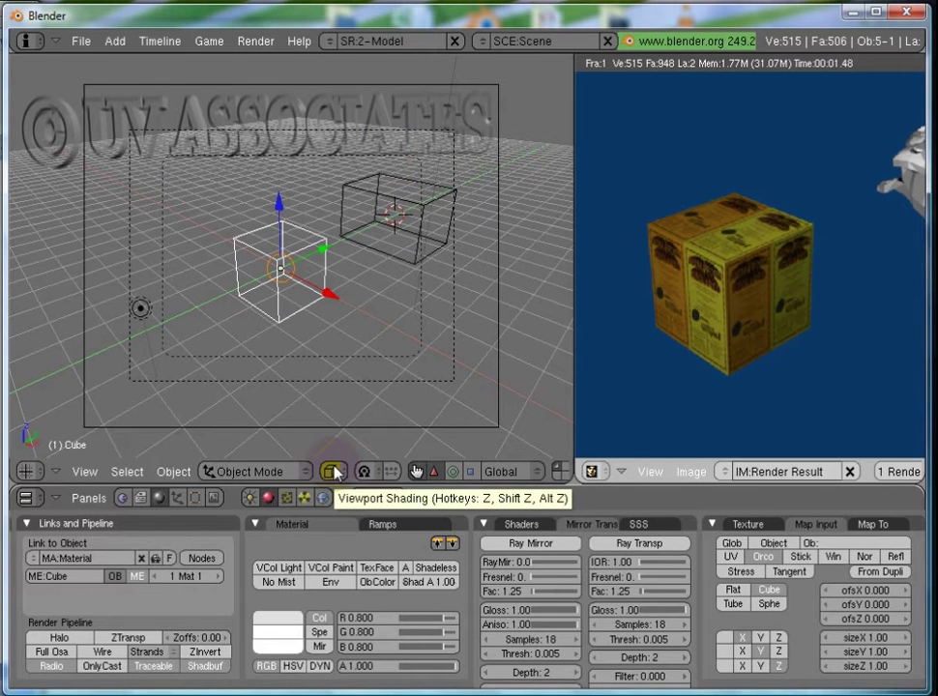
In the Object buttons, set the viewport draw type back to Solid.
click(179, 498)
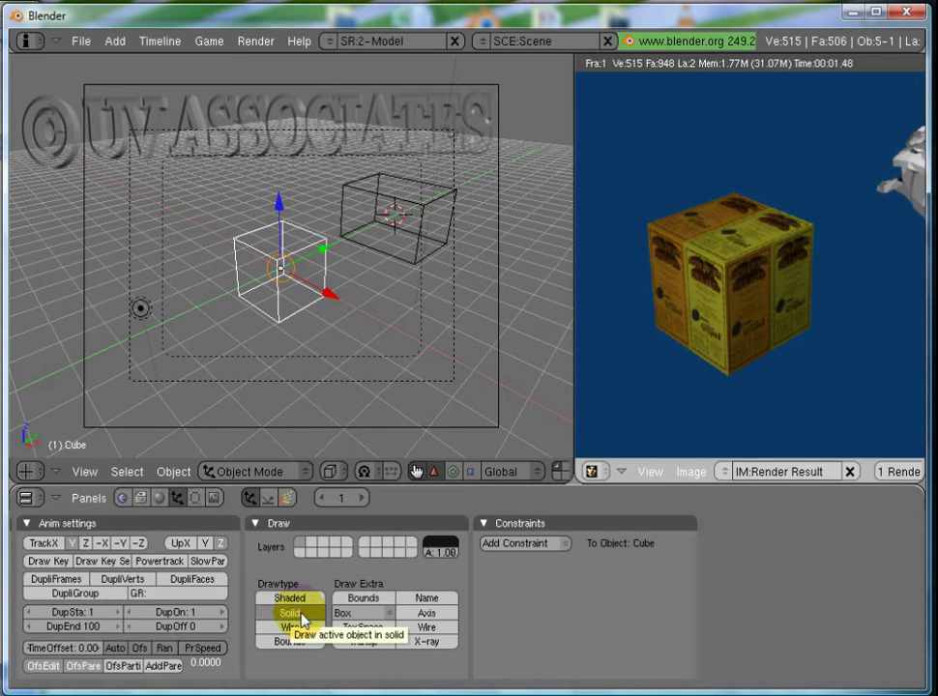
click(330, 471)
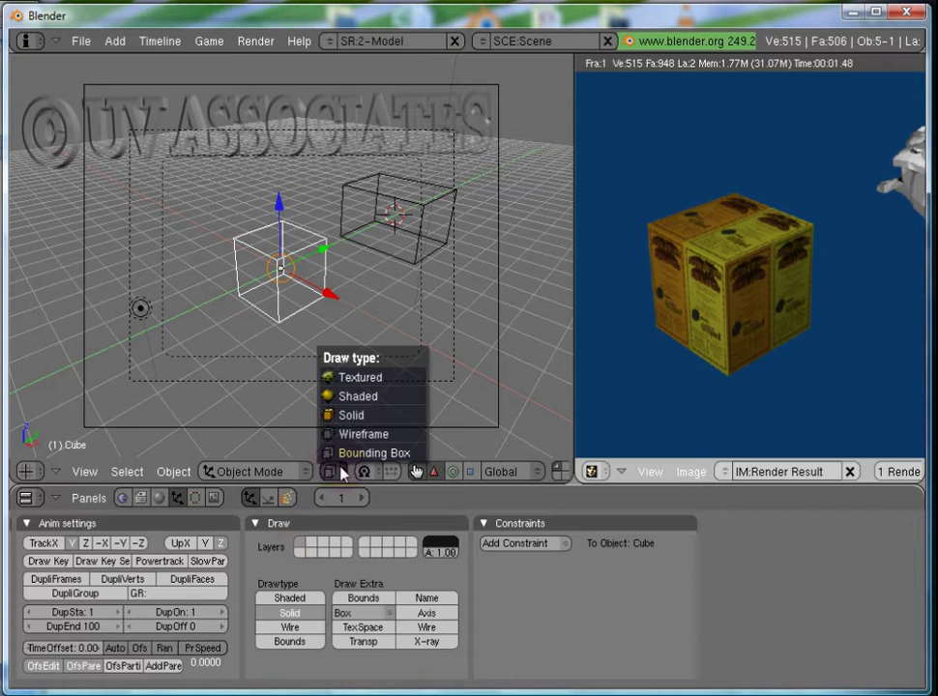
click(354, 416)
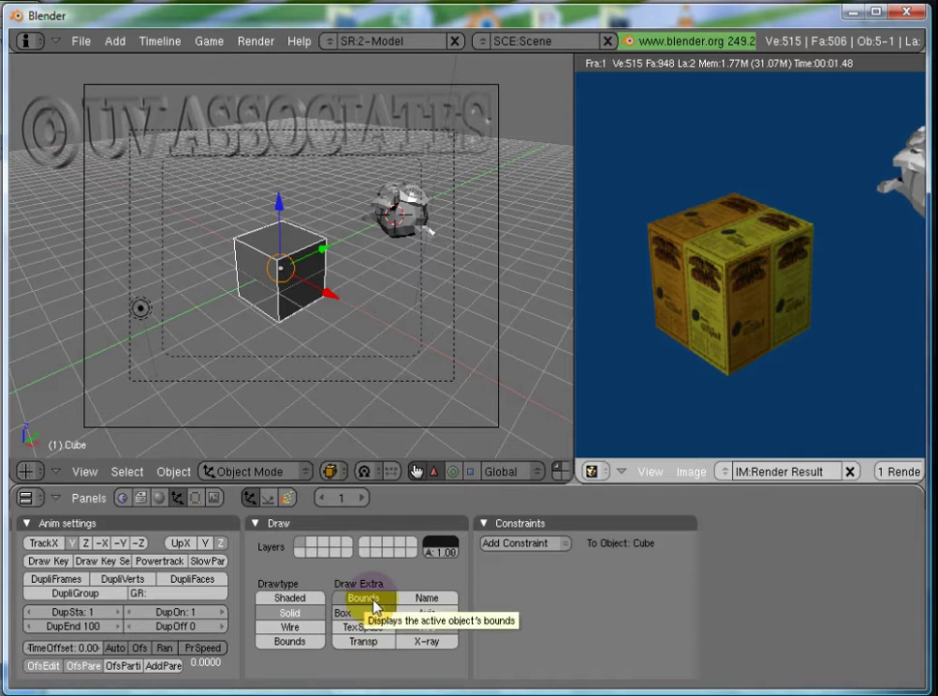
Select Suzanne and turn its Extra Bounds and Wire overlays on, then off again.
right_click(394, 211)
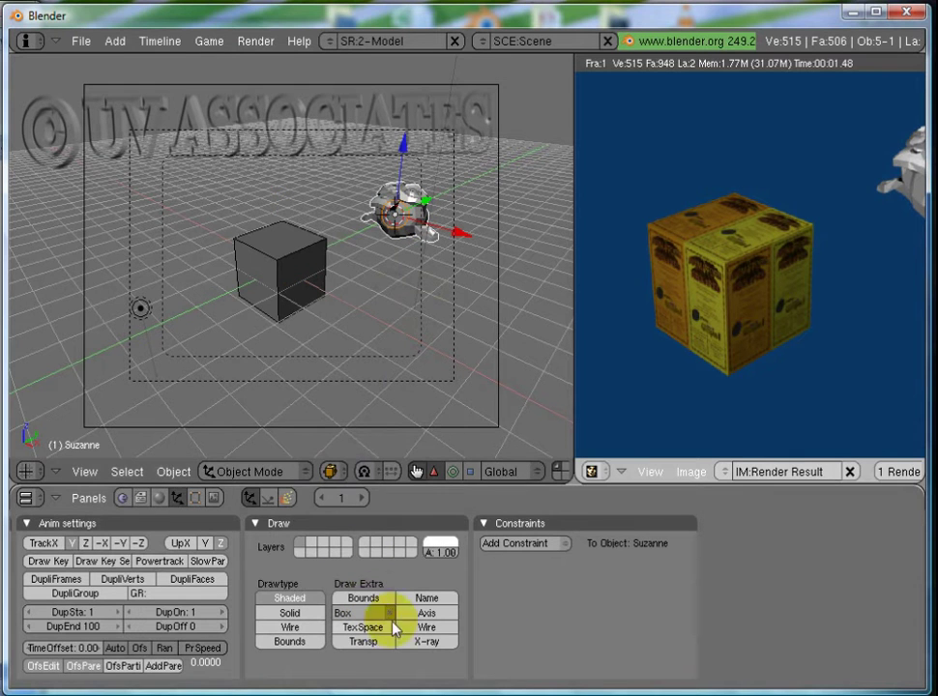
click(366, 598)
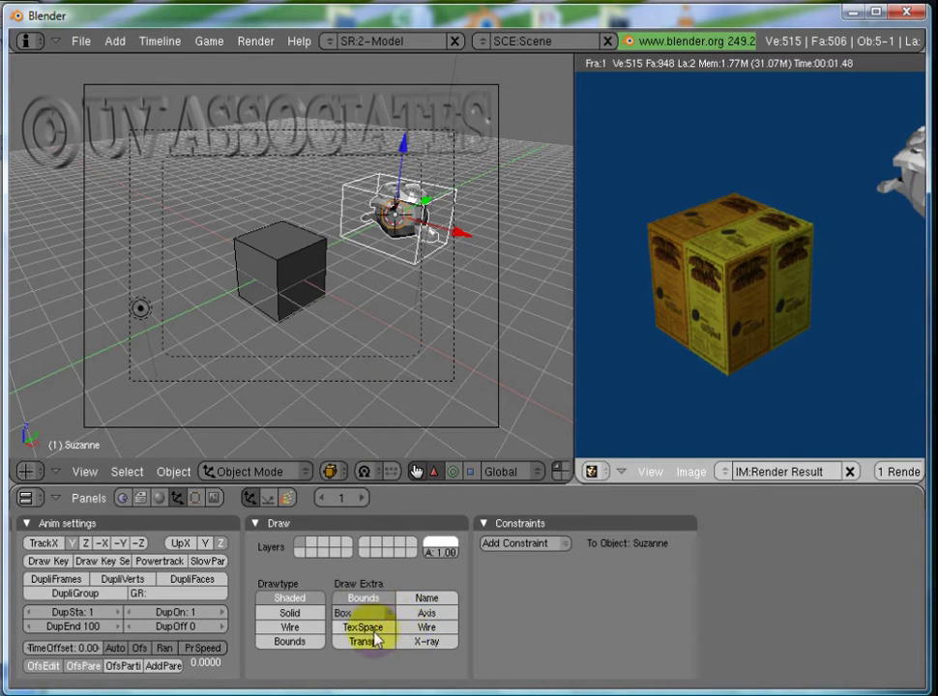
click(427, 628)
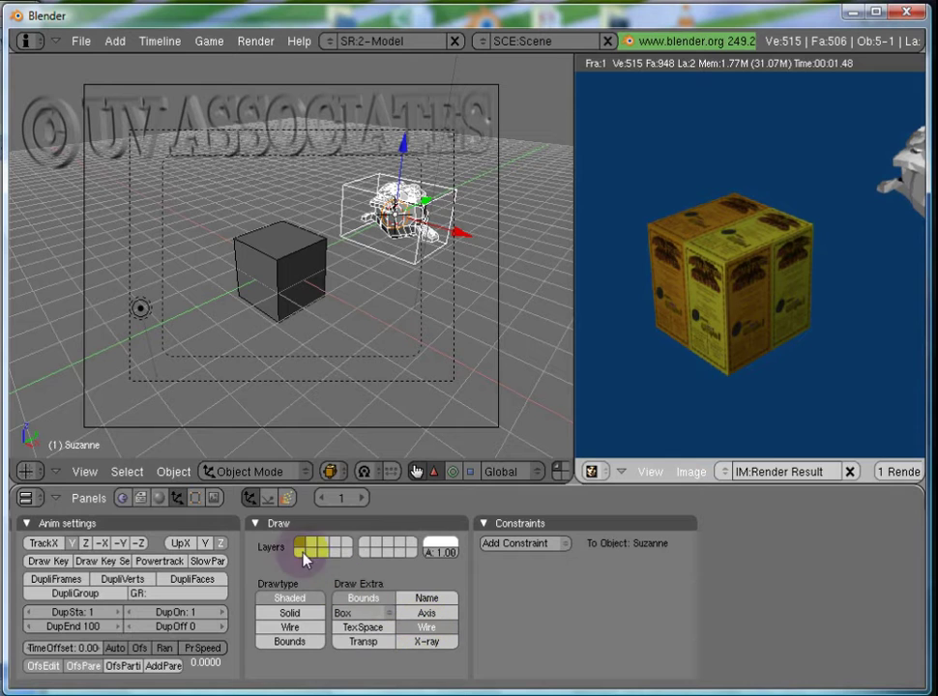
click(285, 473)
click(332, 473)
click(334, 414)
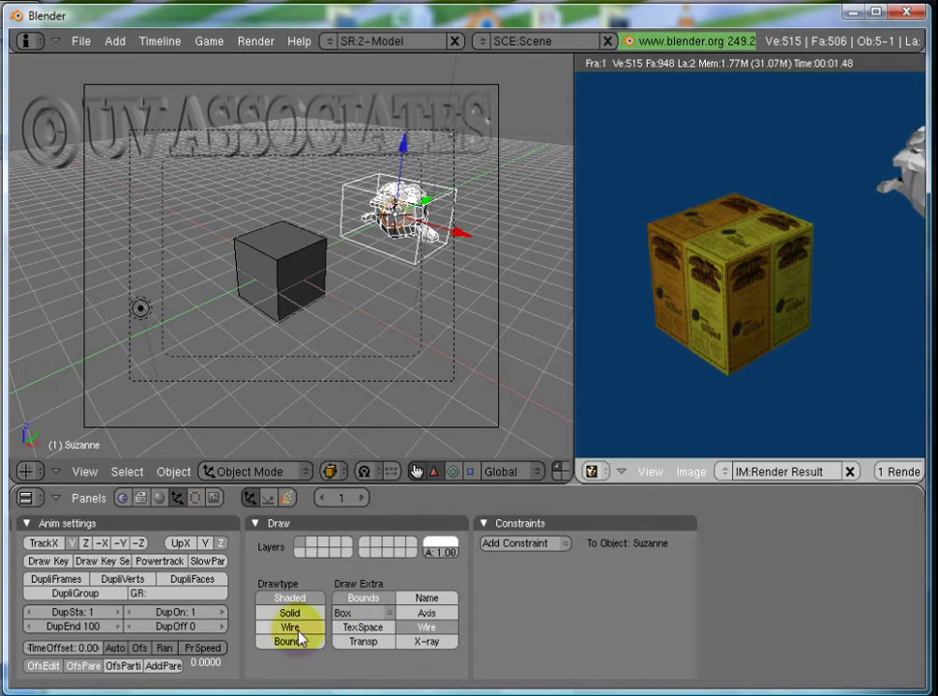
click(426, 626)
click(363, 599)
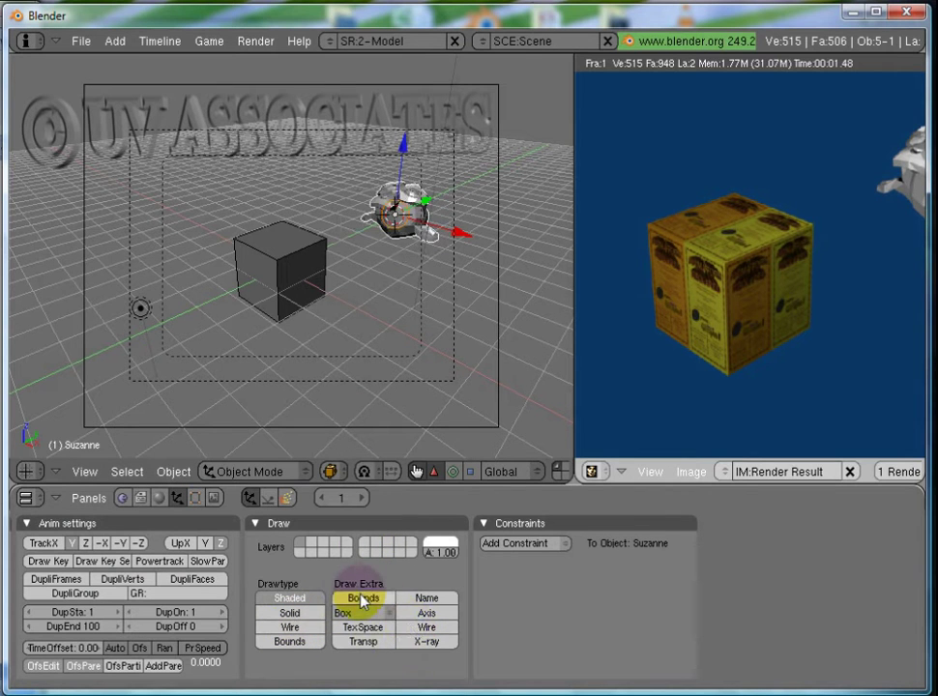
Select the cube, frame it in the view and enter Edit Mode.
right_click(281, 289)
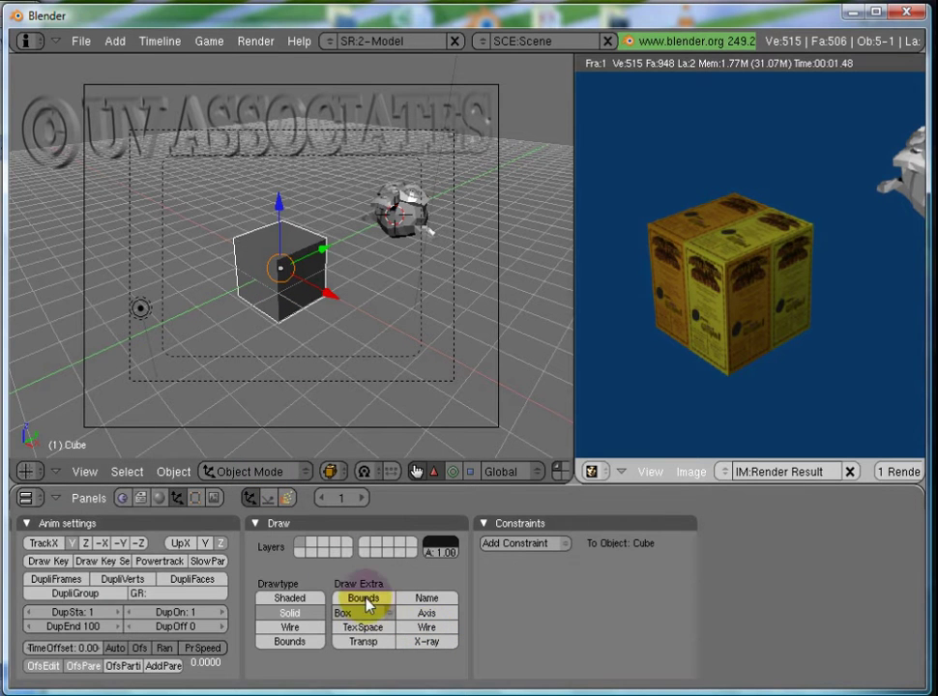
key(KP_Decimal)
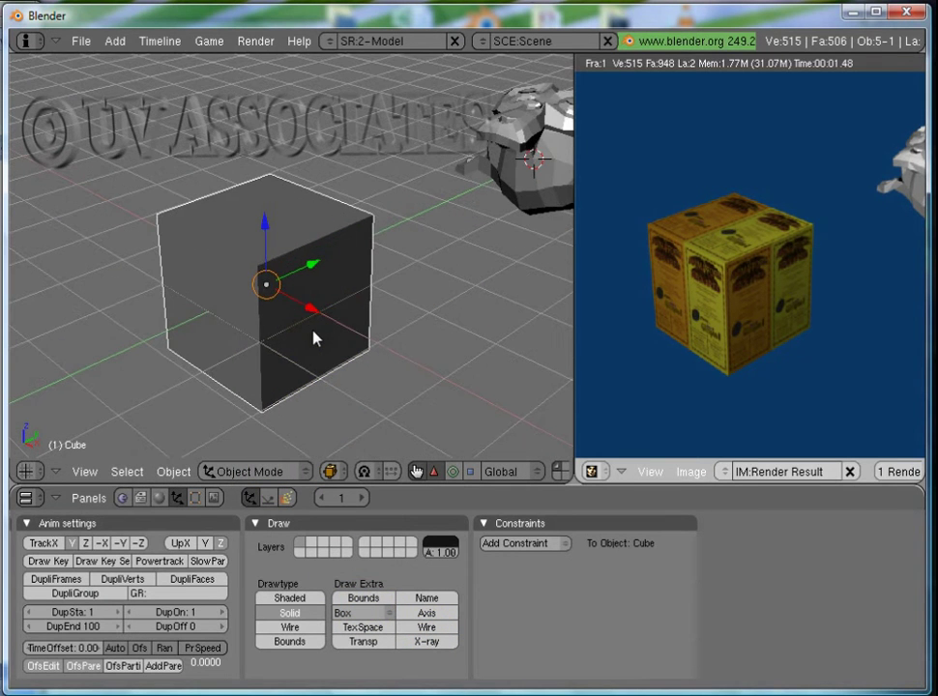
key(Tab)
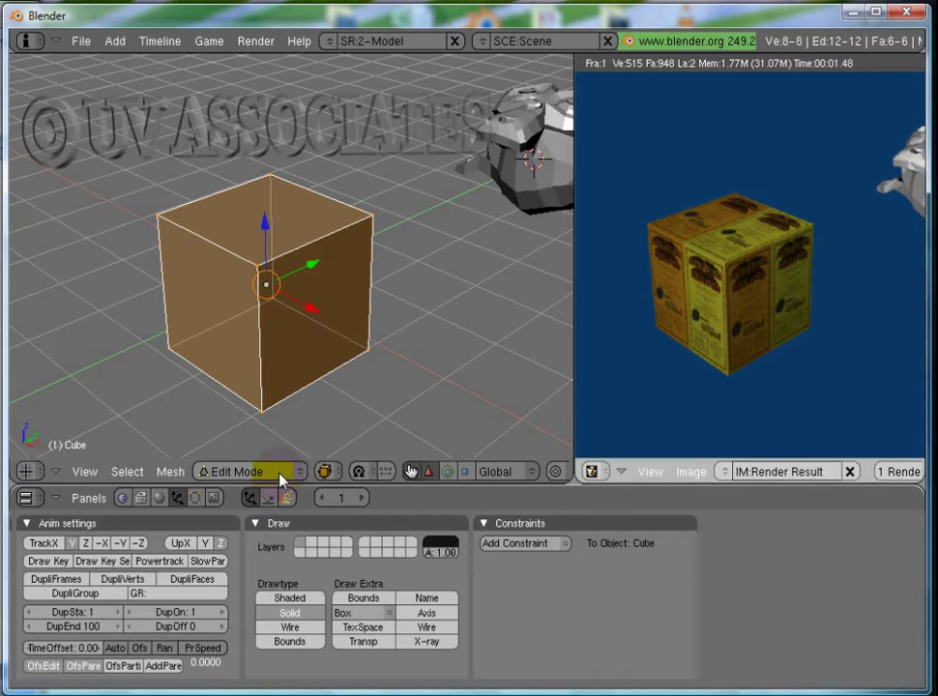
middle_drag(293, 392, 314, 371)
scroll(316, 355, up, 2)
scroll(315, 356, down, 2)
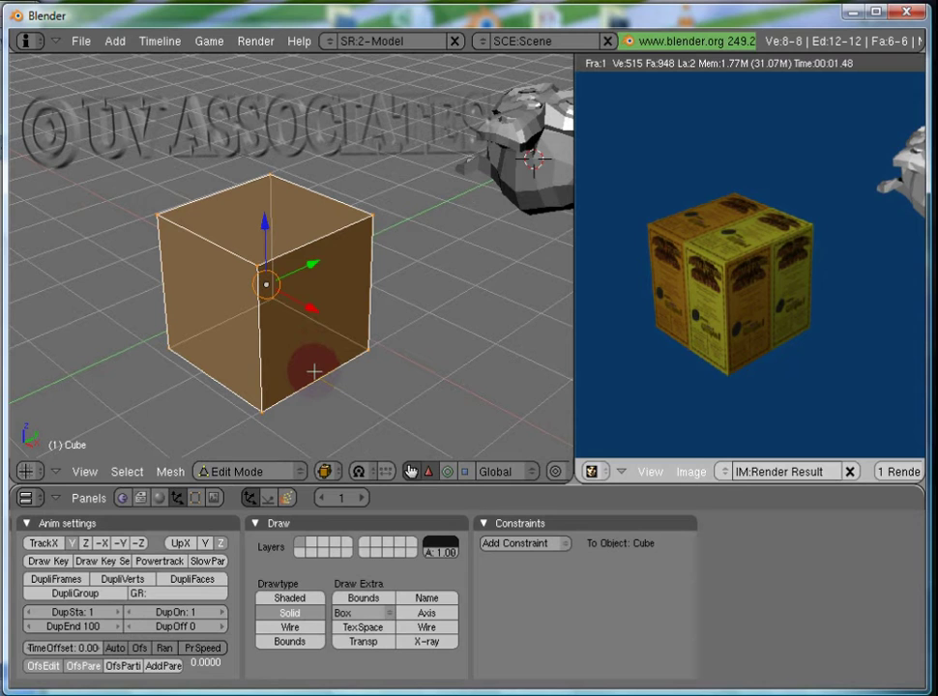
Select the four top corner vertices to form the top face, then widen the 3D view.
key(a)
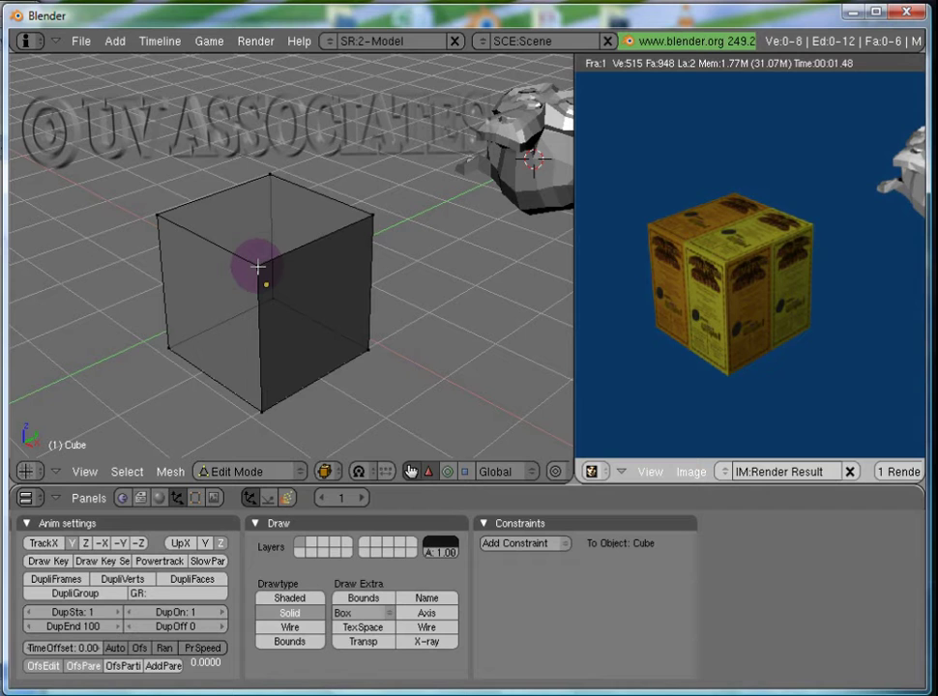
right_click(258, 267)
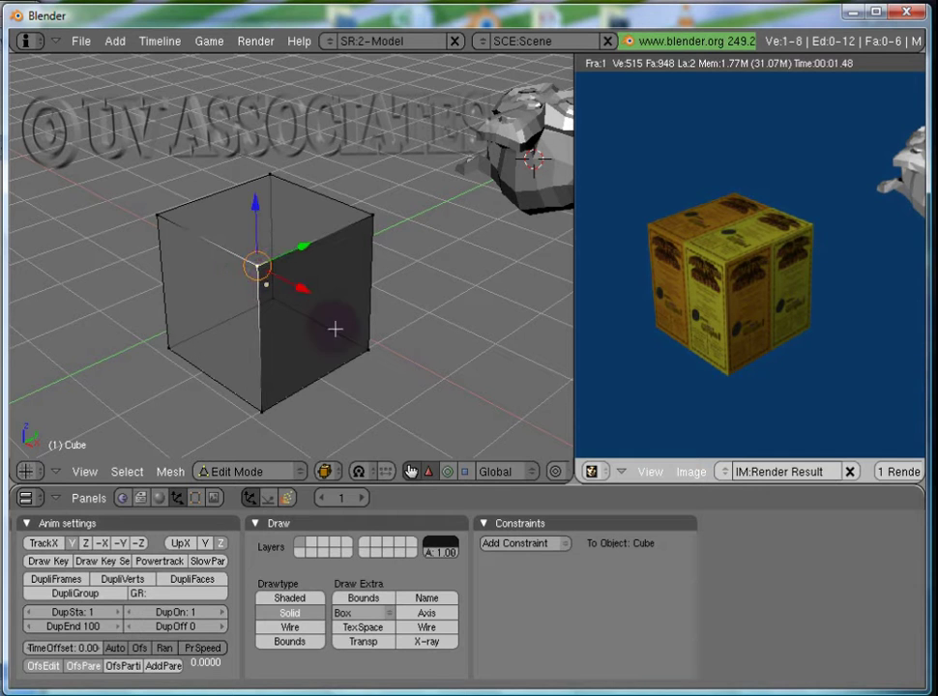
key(a)
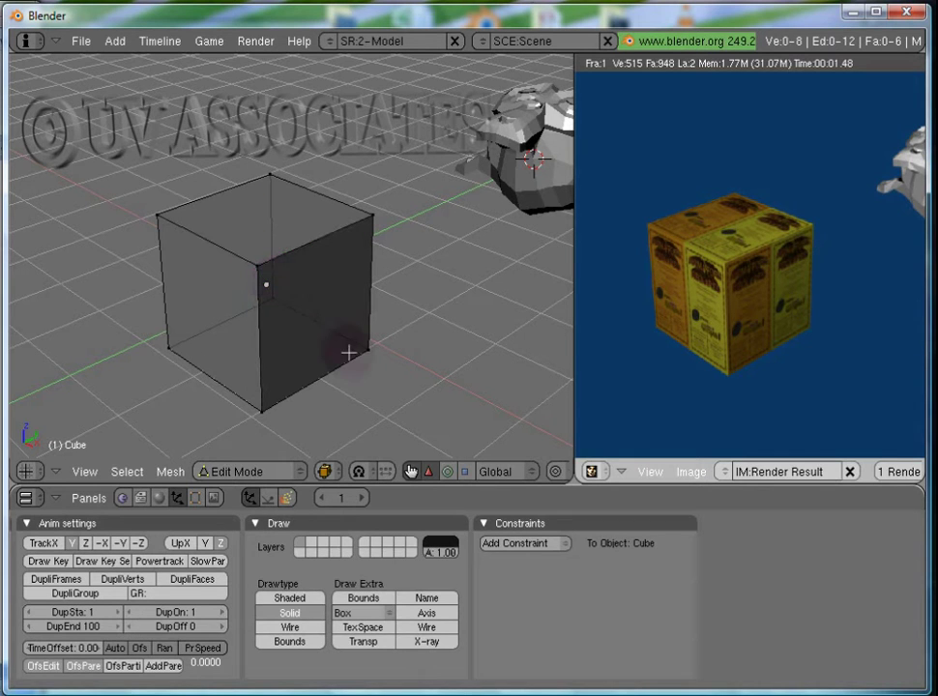
right_click(262, 266)
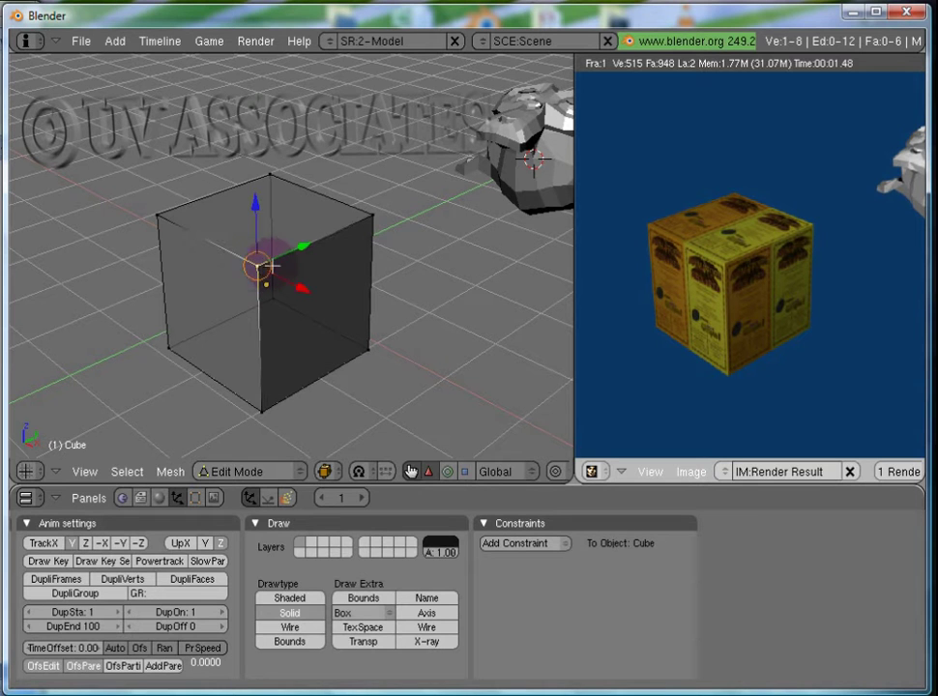
shift+right_click(370, 219)
shift+right_click(272, 177)
shift+right_click(158, 215)
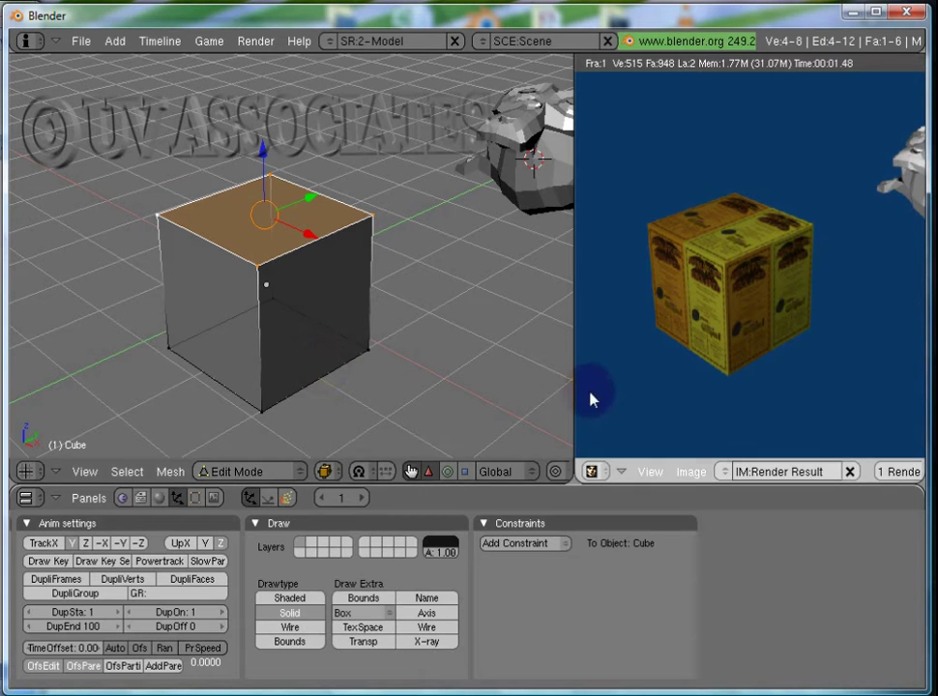
drag(574, 384, 668, 387)
middle_drag(416, 276, 586, 360)
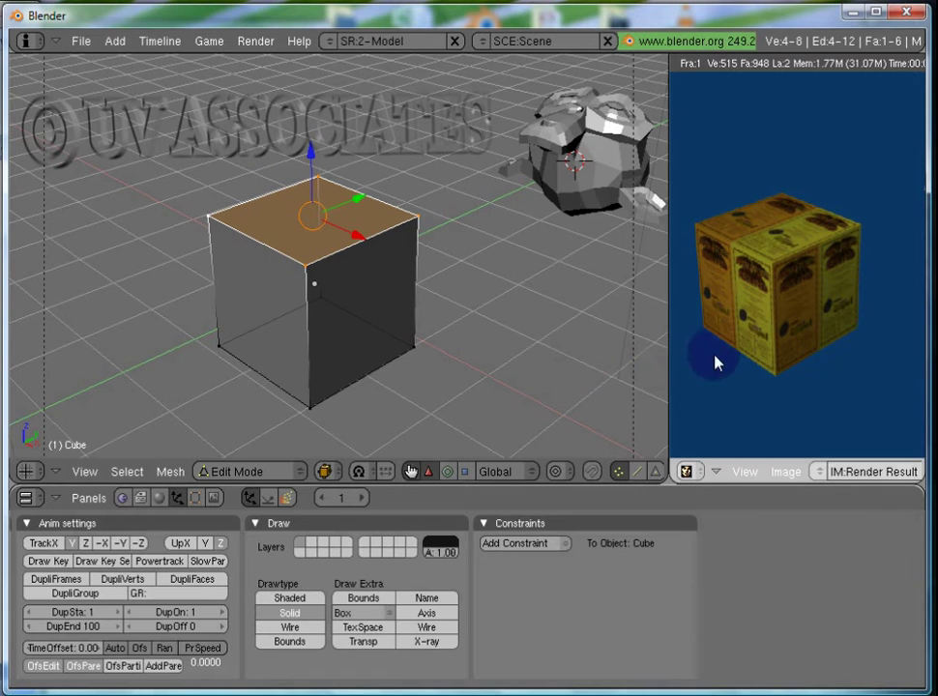
drag(671, 341, 749, 368)
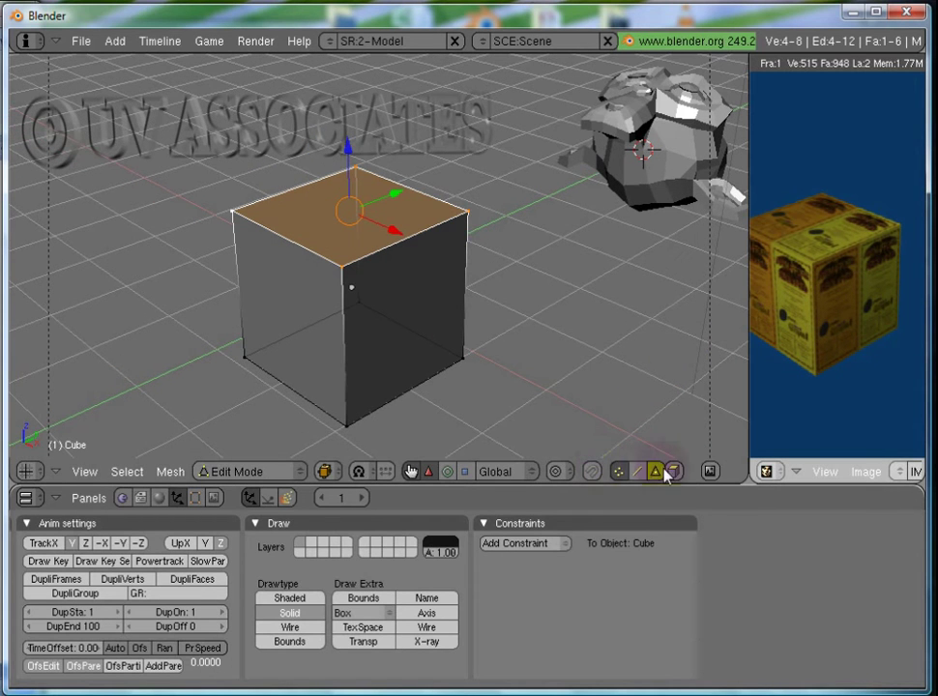
click(637, 471)
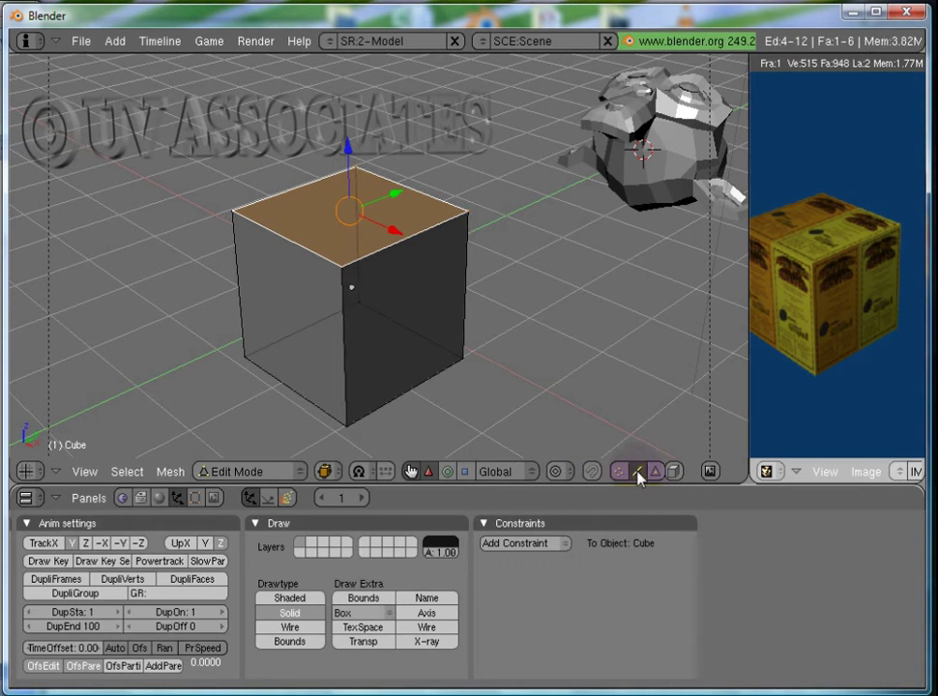
right_click(337, 318)
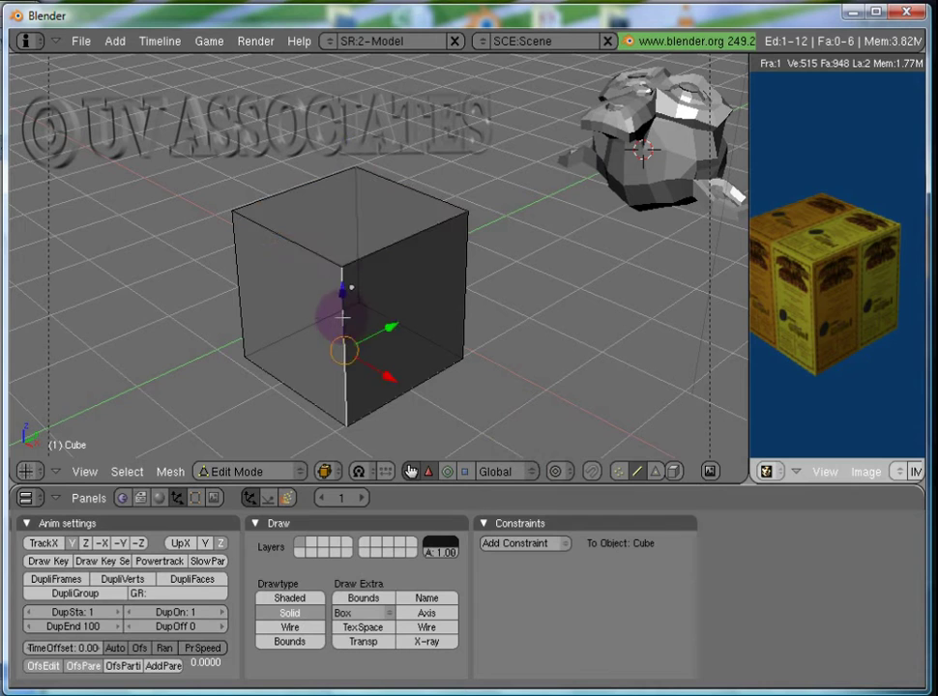
right_click(317, 255)
shift+right_click(406, 188)
shift+right_click(295, 189)
shift+right_click(295, 186)
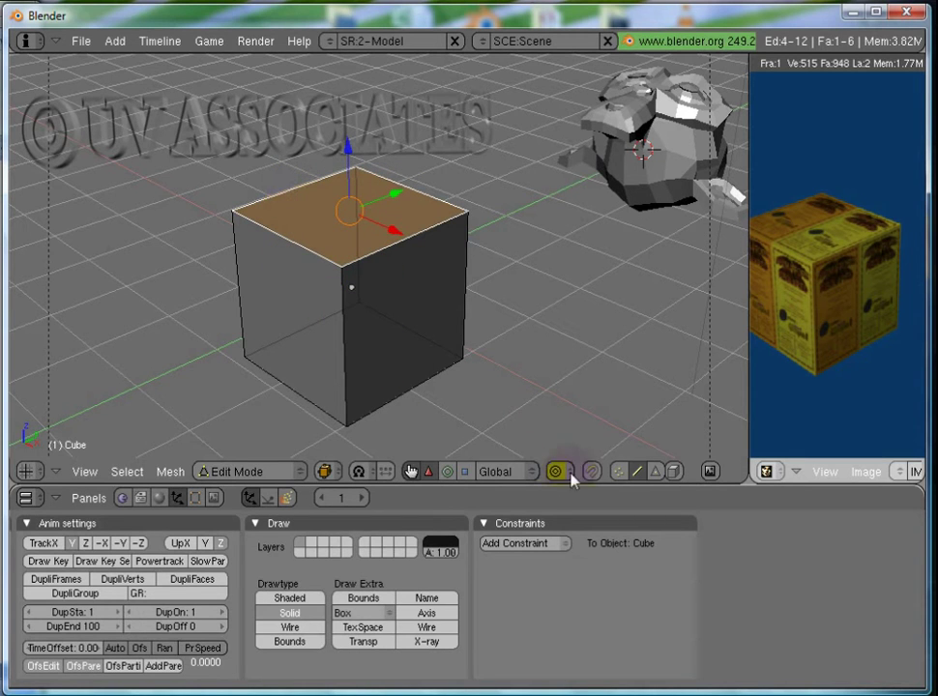
click(619, 472)
key(ctrl+Tab)
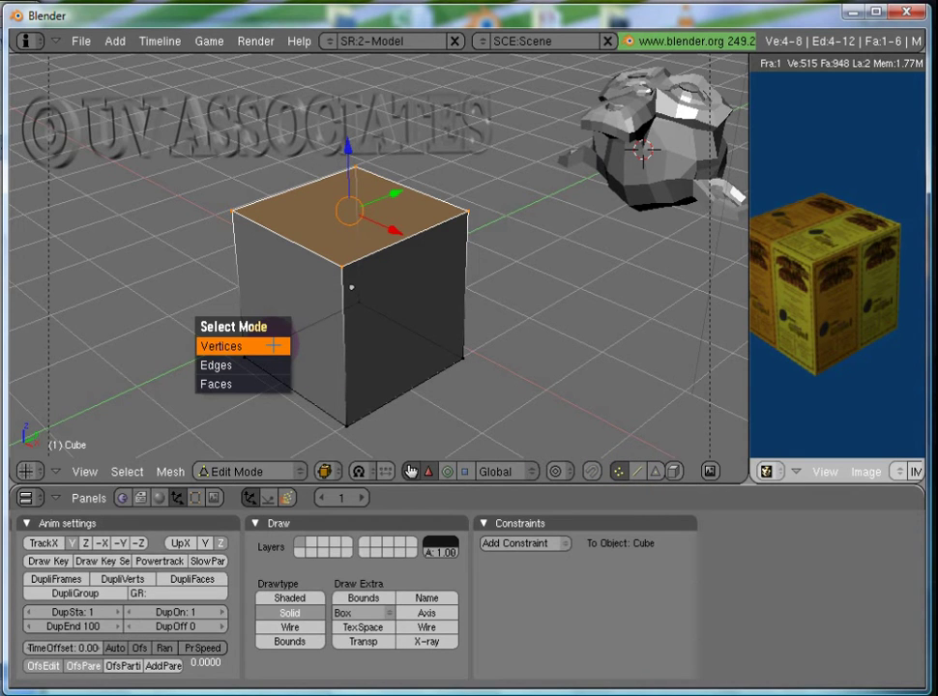
click(274, 345)
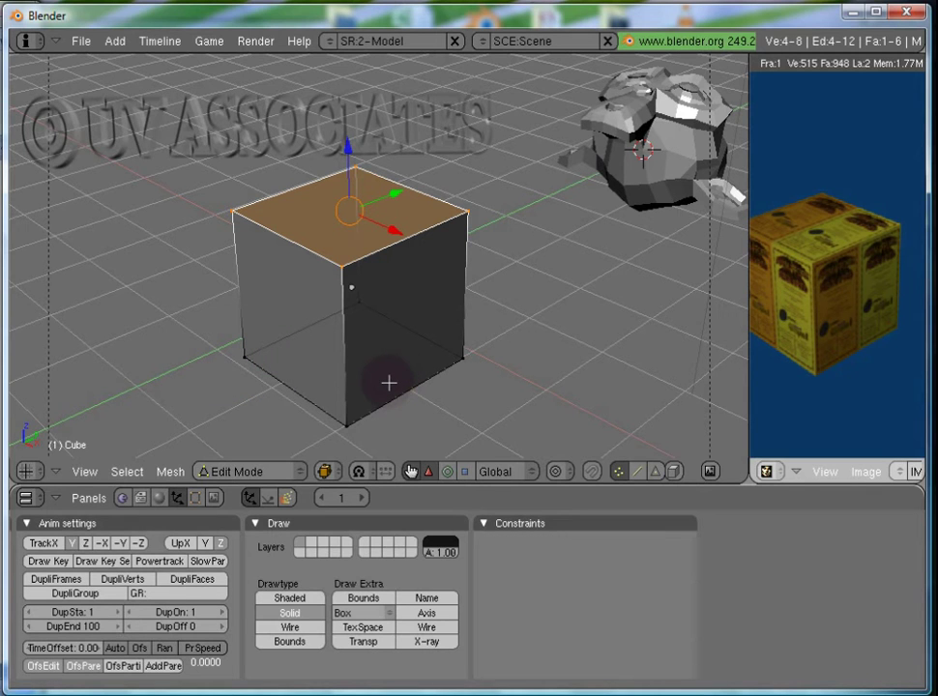
Trial-move, rotate and X/Y-constrained scale the top face, cancel, then bring up the Extrude options.
scroll(398, 368, down, 2)
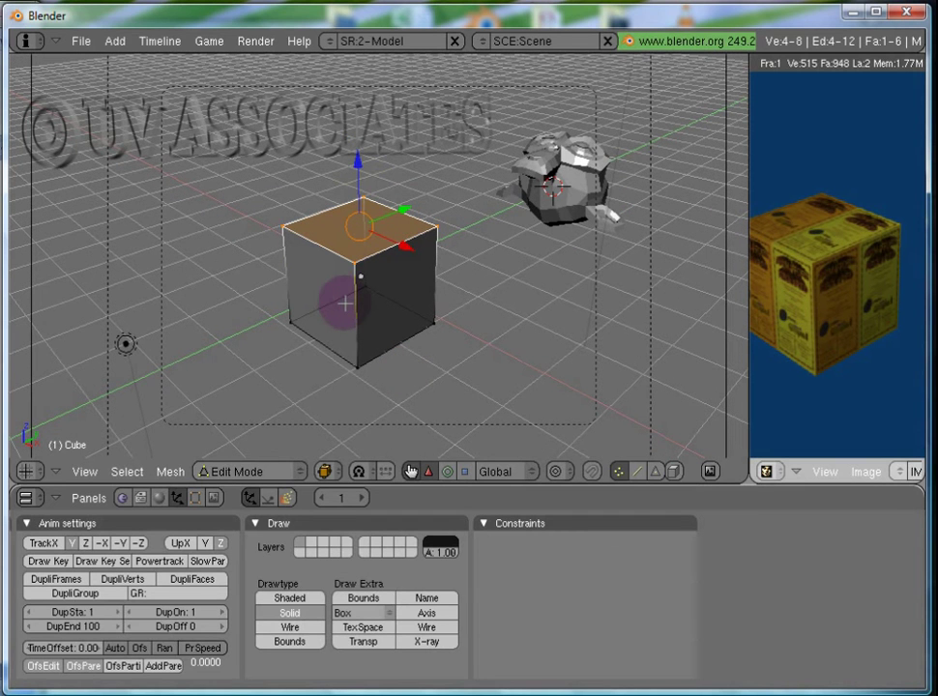
scroll(346, 304, up, 2)
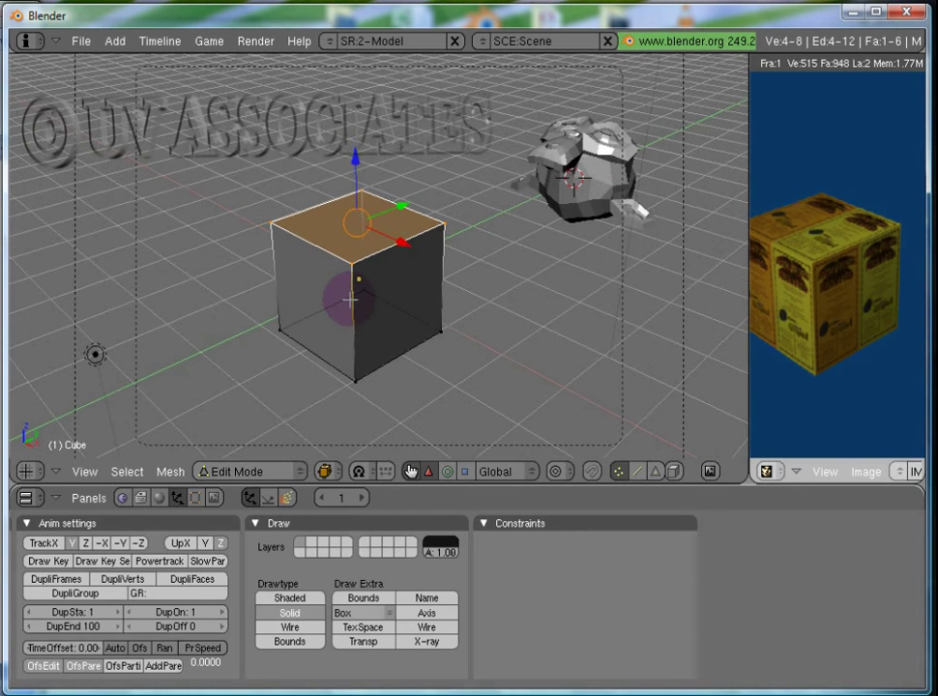
key(g)
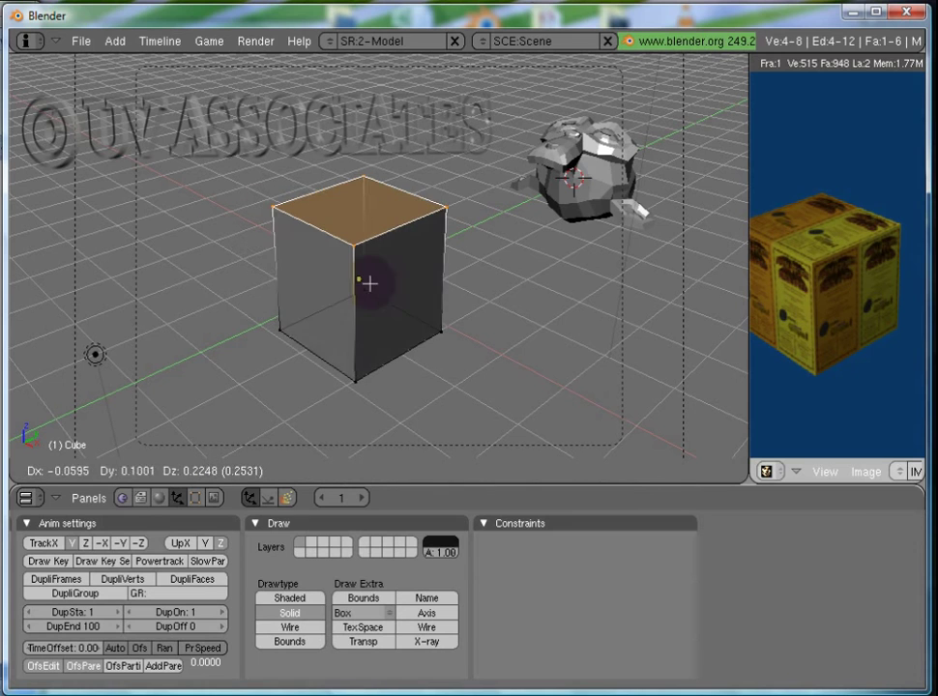
key(r)
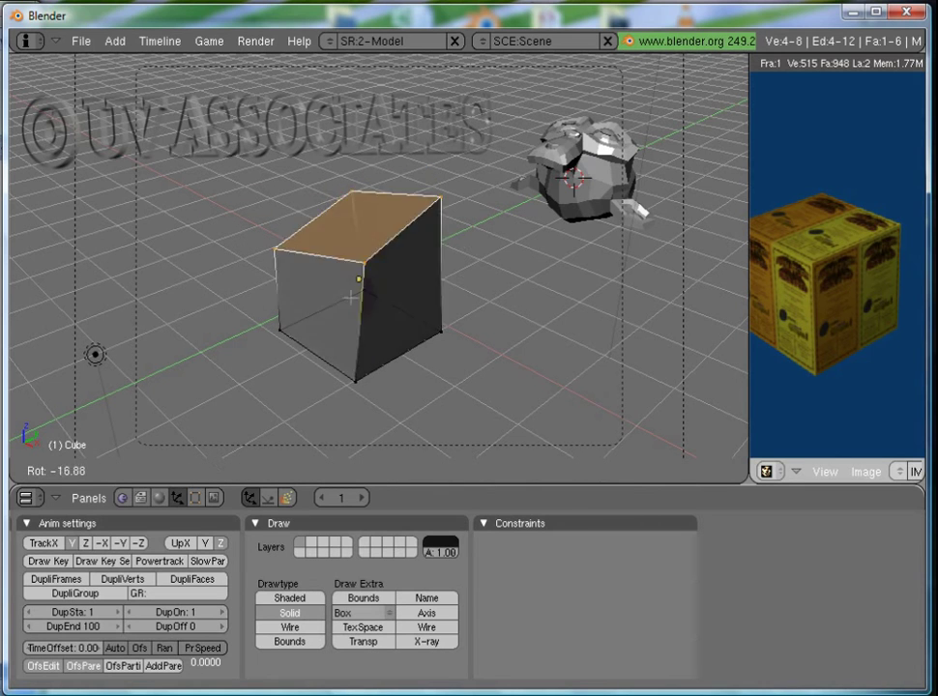
key(s)
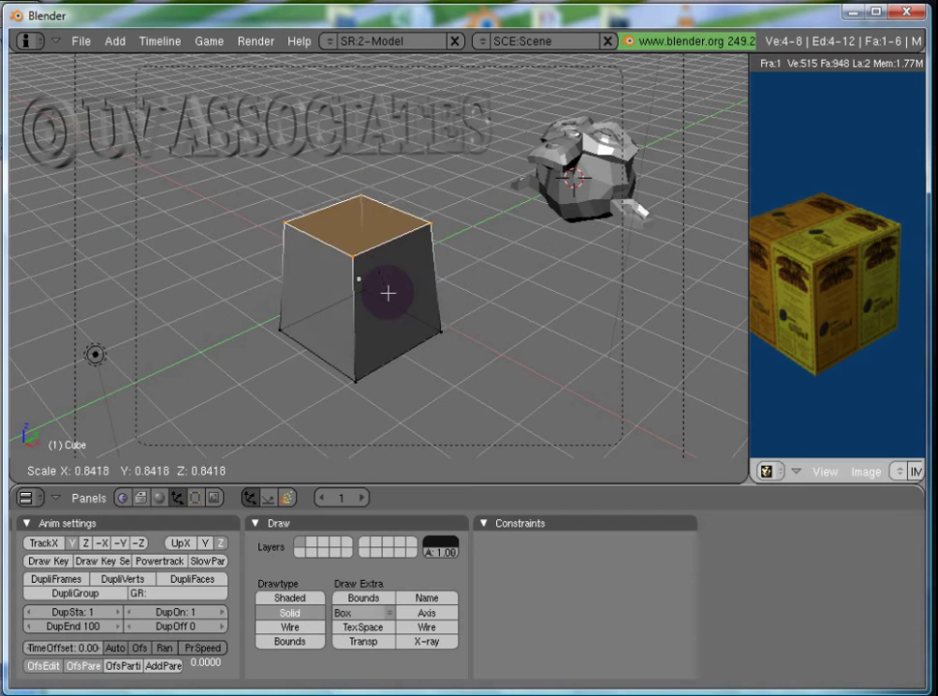
key(x)
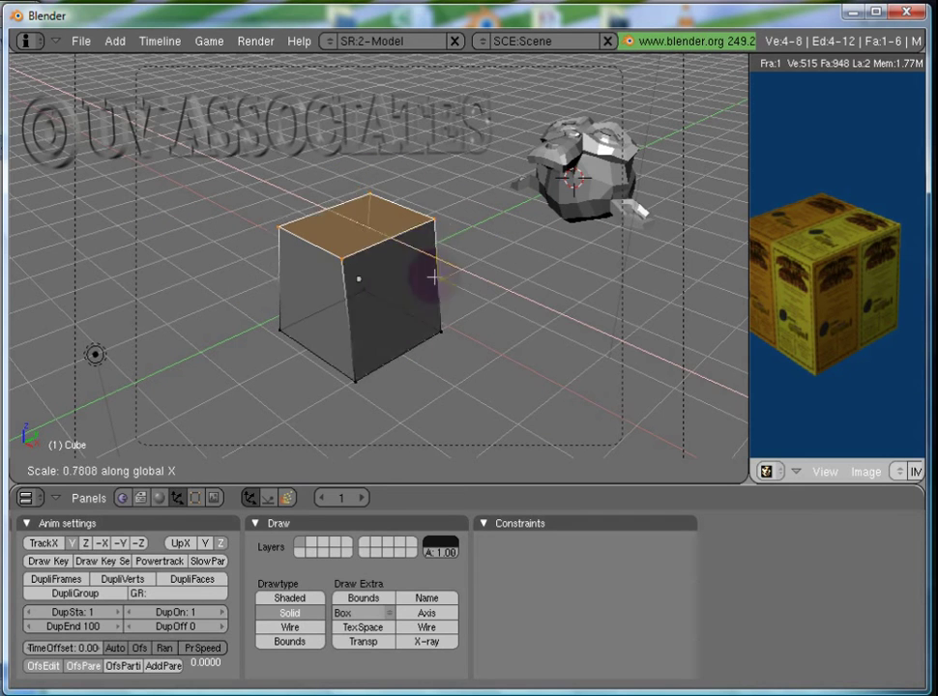
key(y)
key(Escape)
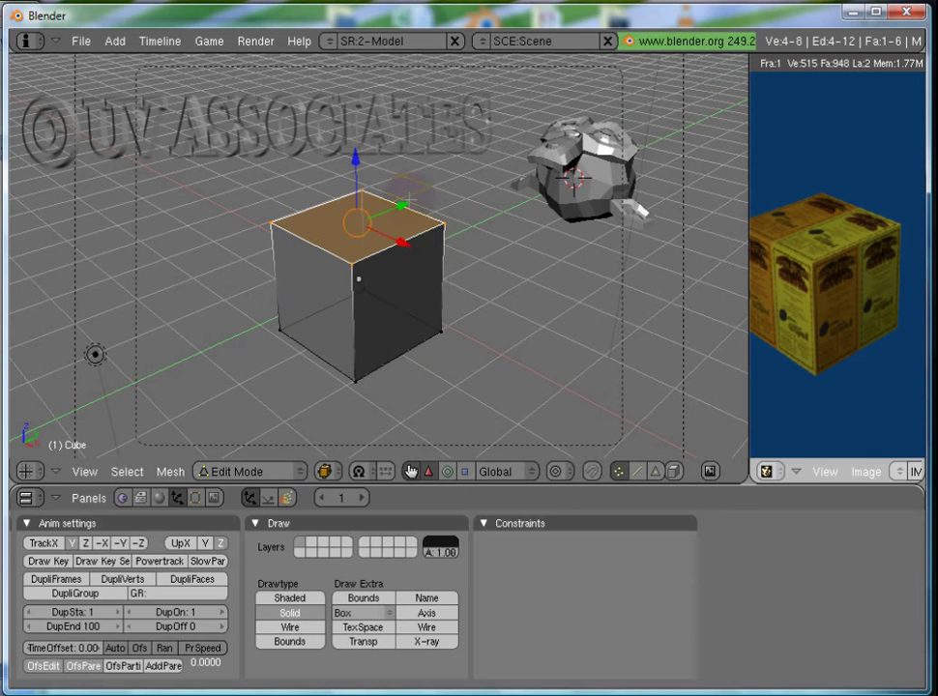
key(e)
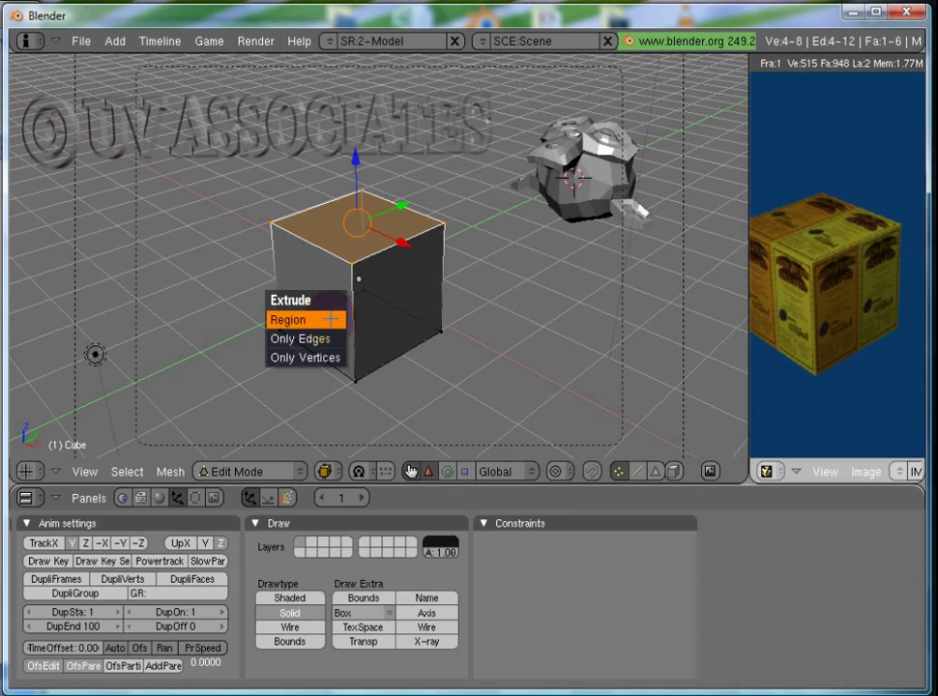
Extrude the top face as a Region by 1 unit and begin scaling it down.
click(330, 319)
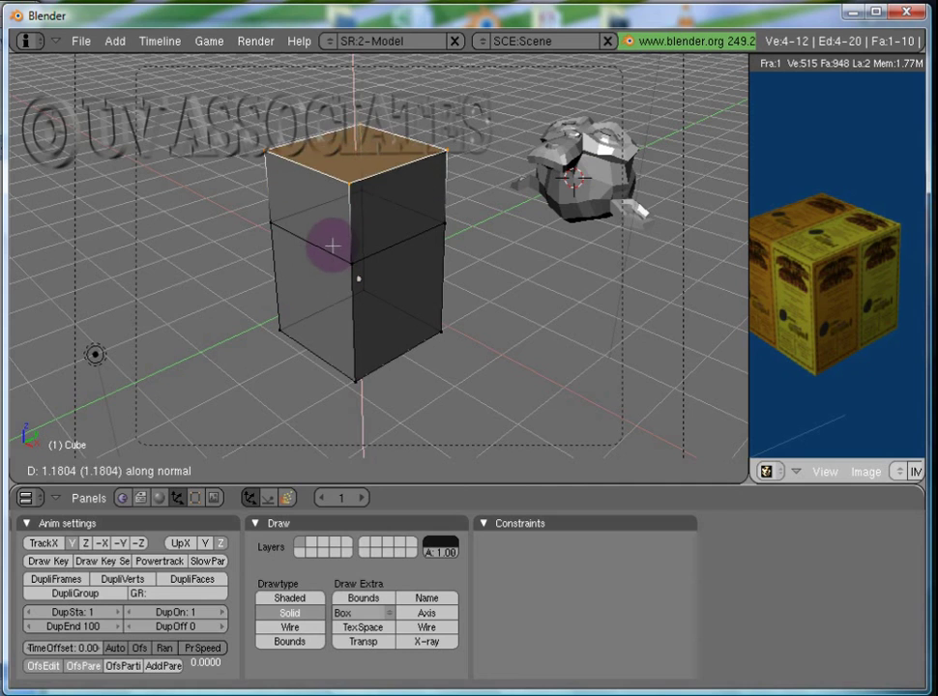
text(1)
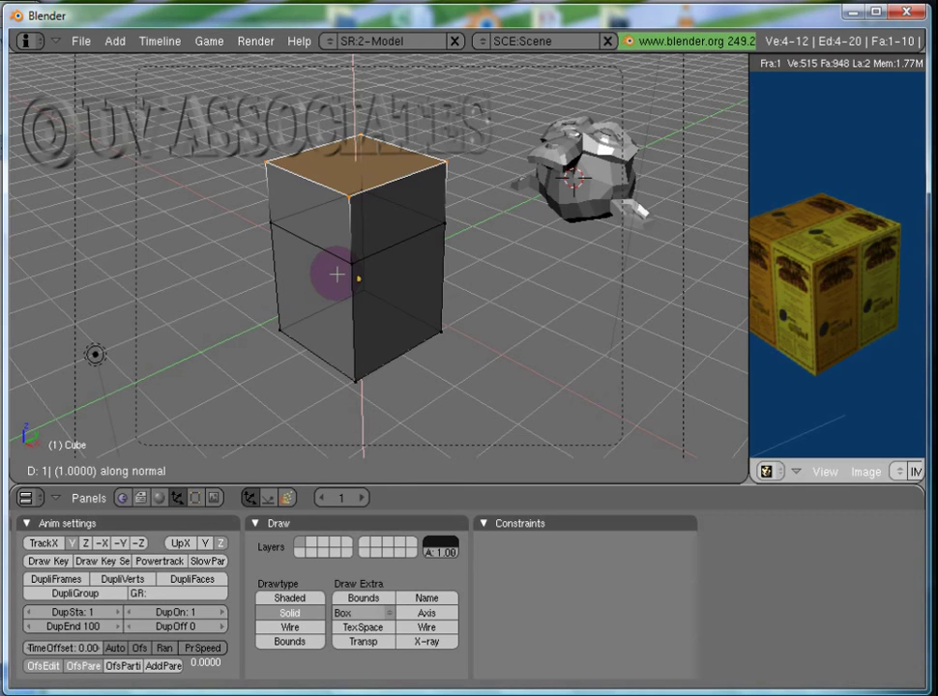
key(Return)
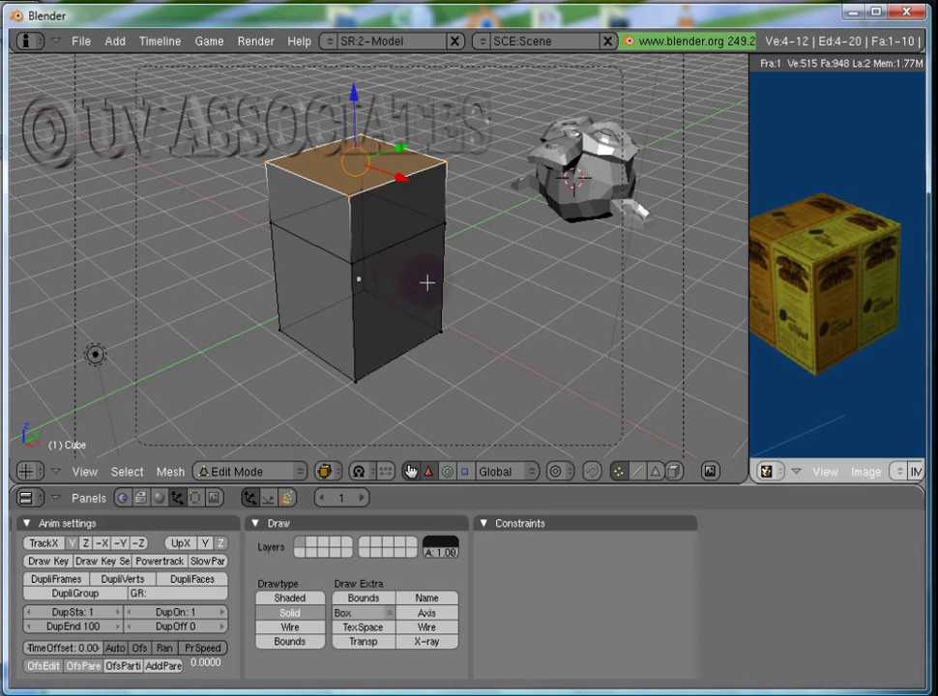
key(s)
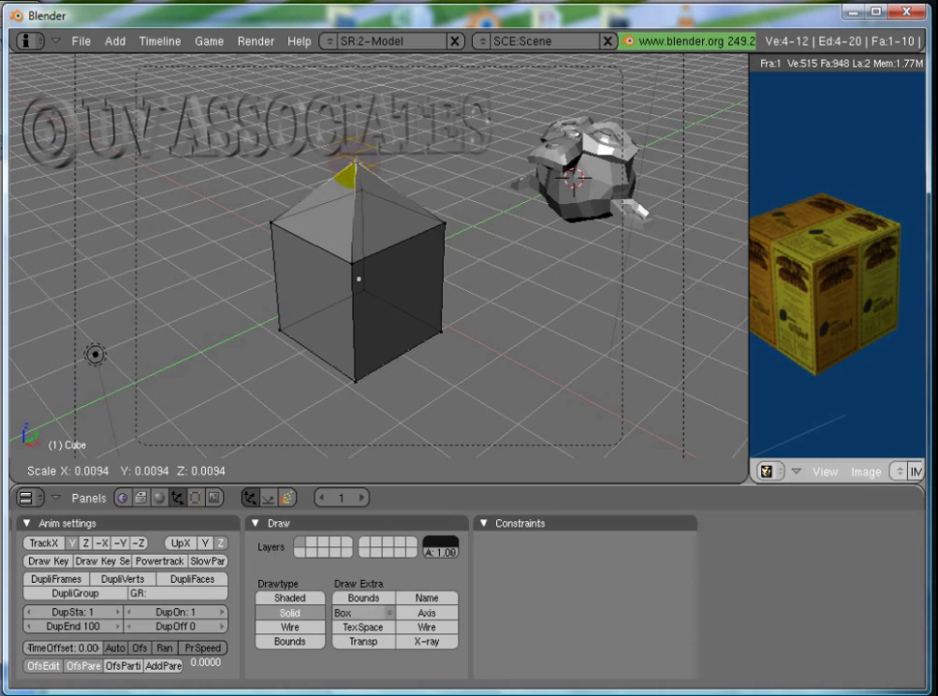
Scale the top face to 0 and merge the apex vertices with Remove Doubles.
key(0)
key(Return)
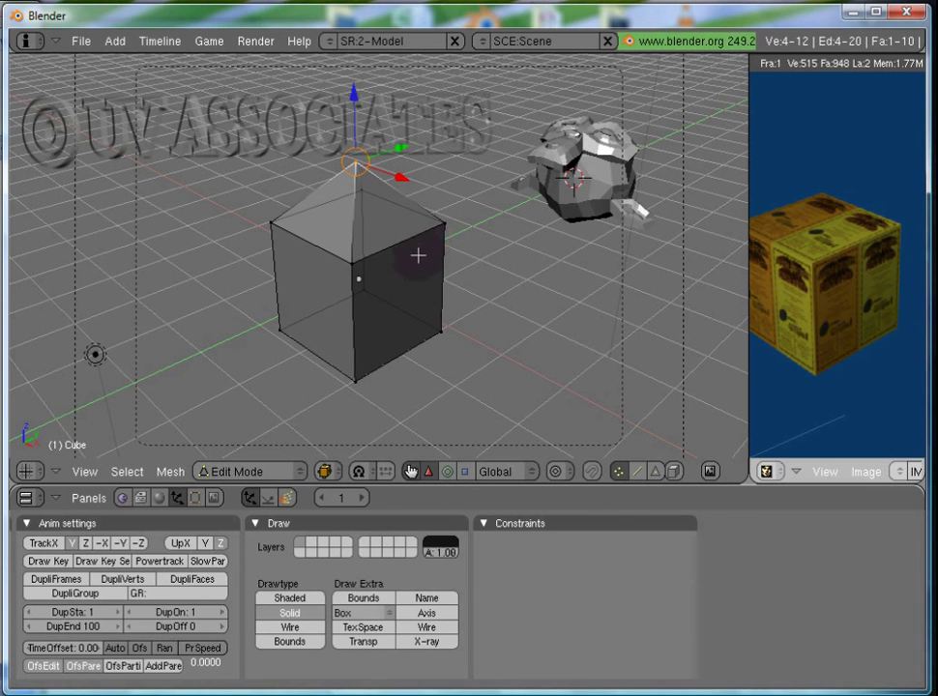
key(w)
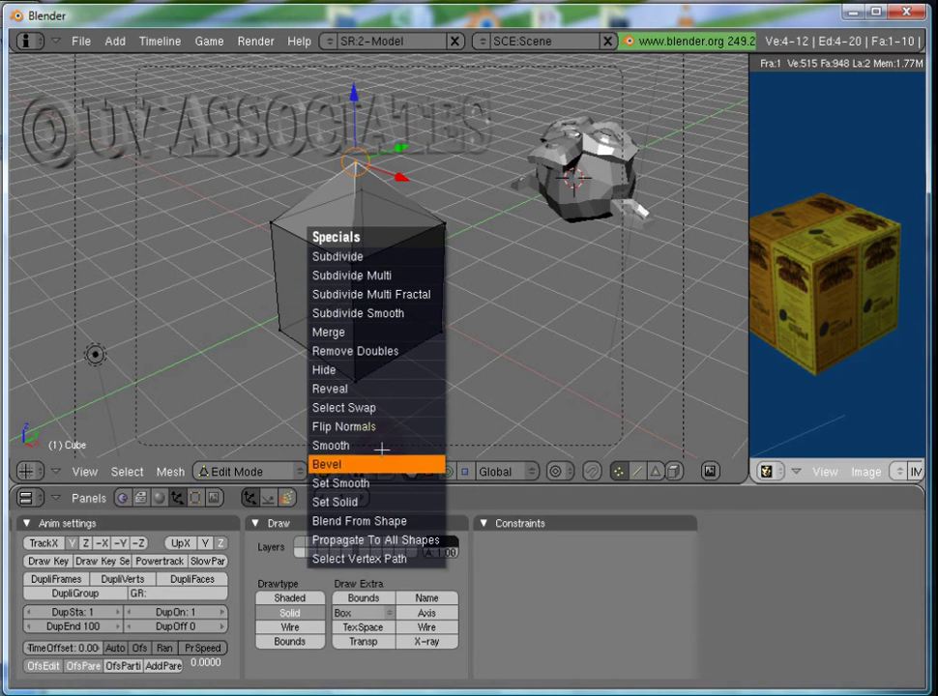
click(382, 352)
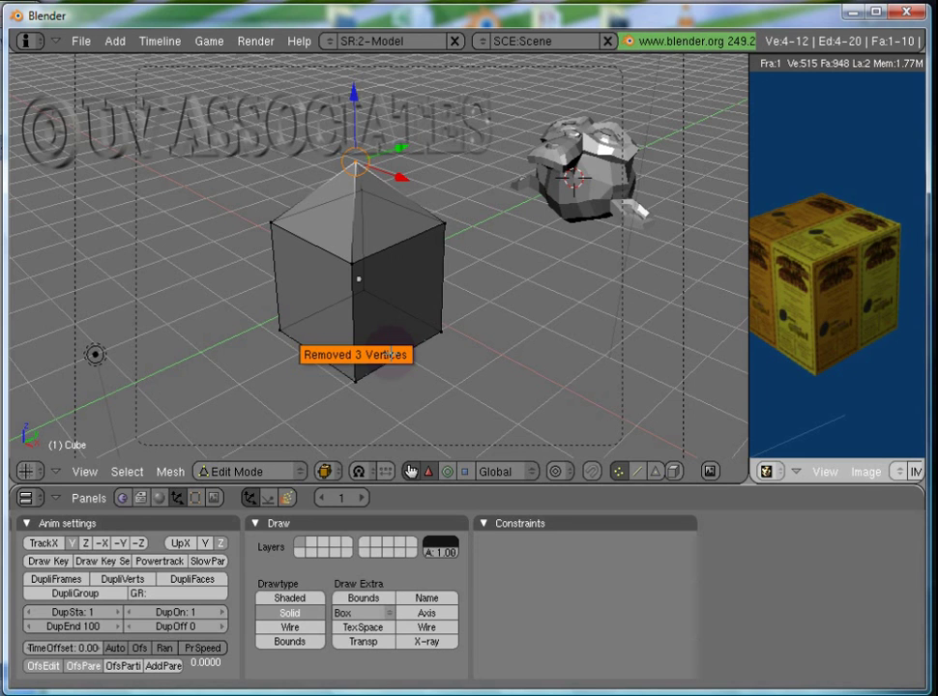
Return to Object Mode, inspect the pointed cube, and move it to a new position.
key(Tab)
scroll(413, 359, up, 3)
scroll(413, 360, down, 3)
middle_drag(413, 360, 304, 371)
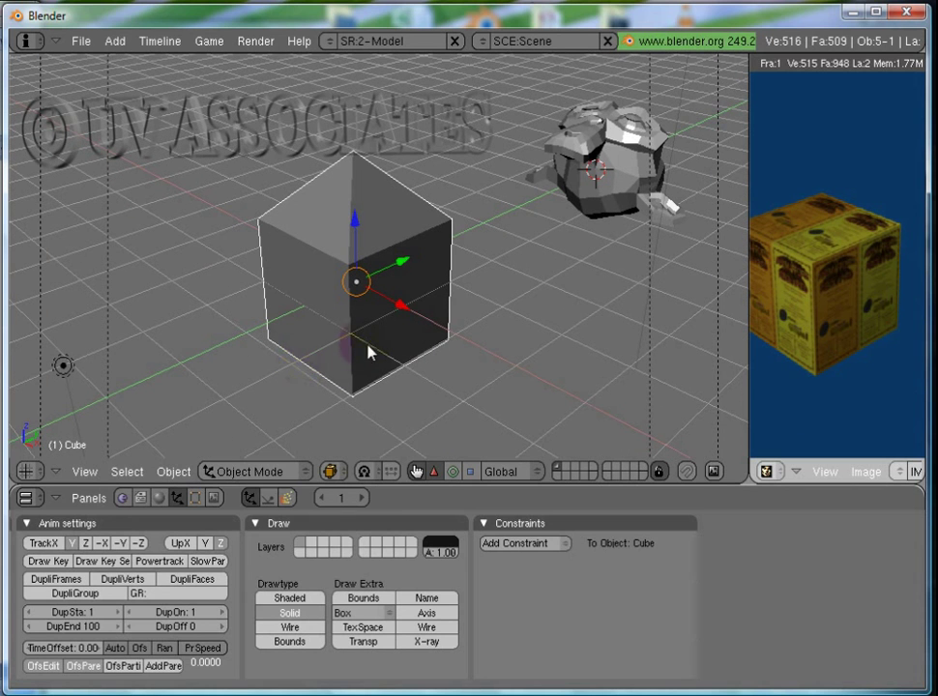
key(Tab)
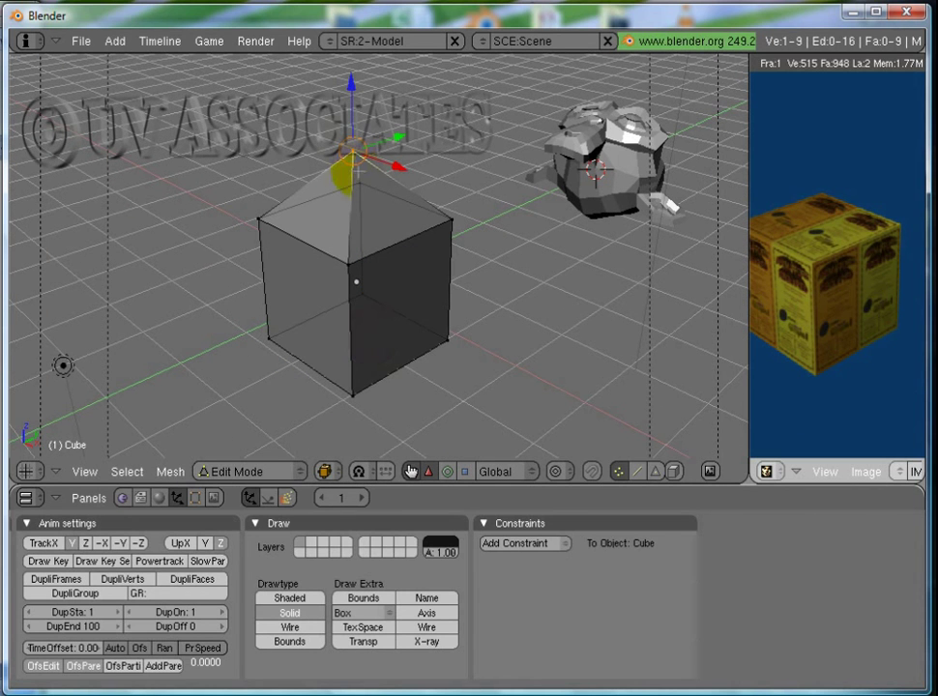
key(Tab)
key(ctrl+z)
scroll(364, 328, down, 2)
scroll(363, 329, up, 3)
scroll(364, 329, down, 3)
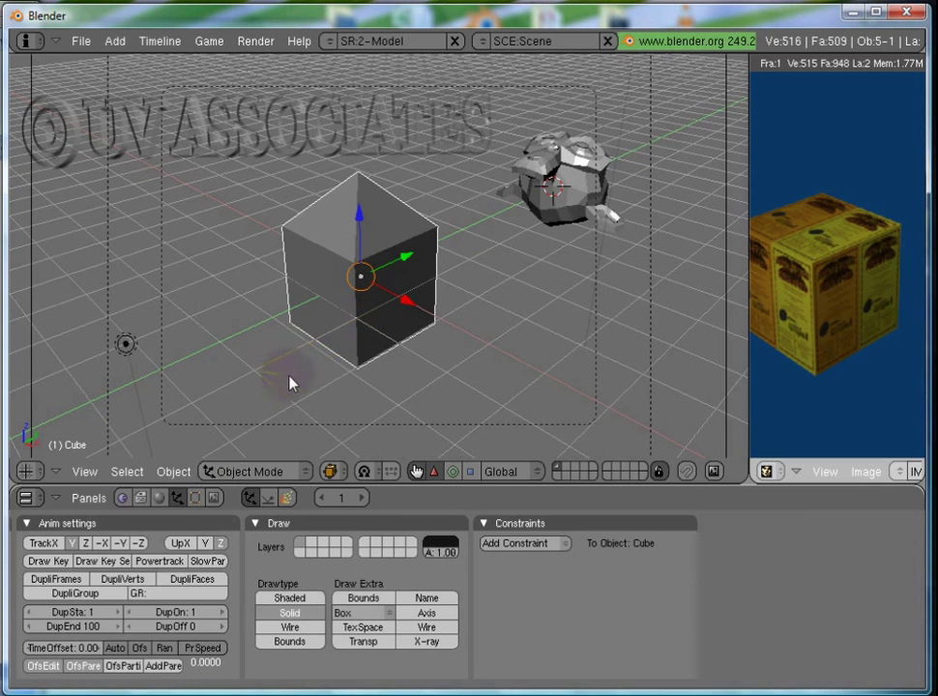
key(g)
click(397, 384)
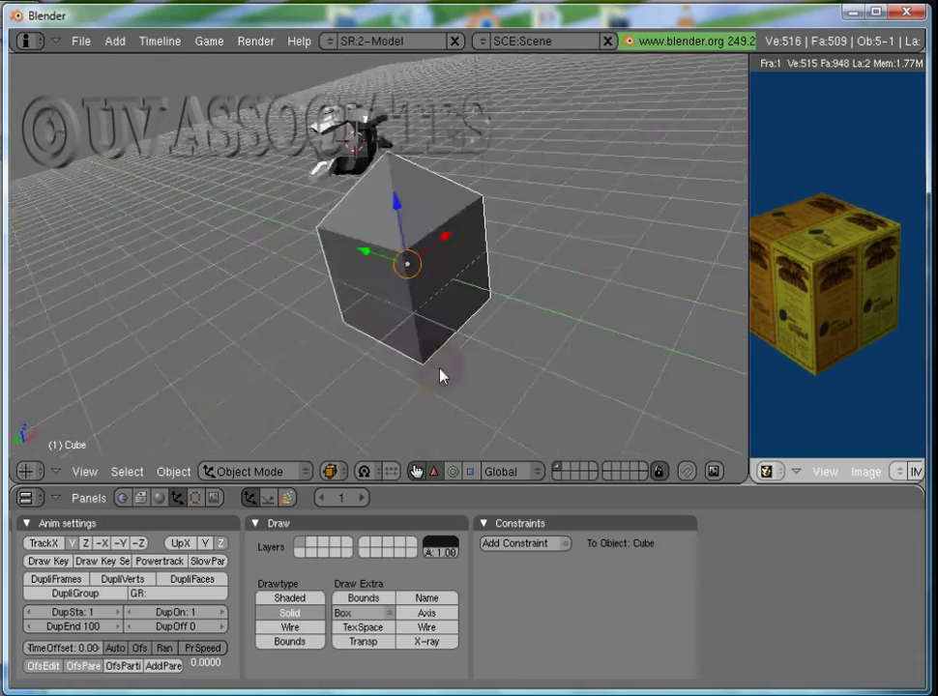